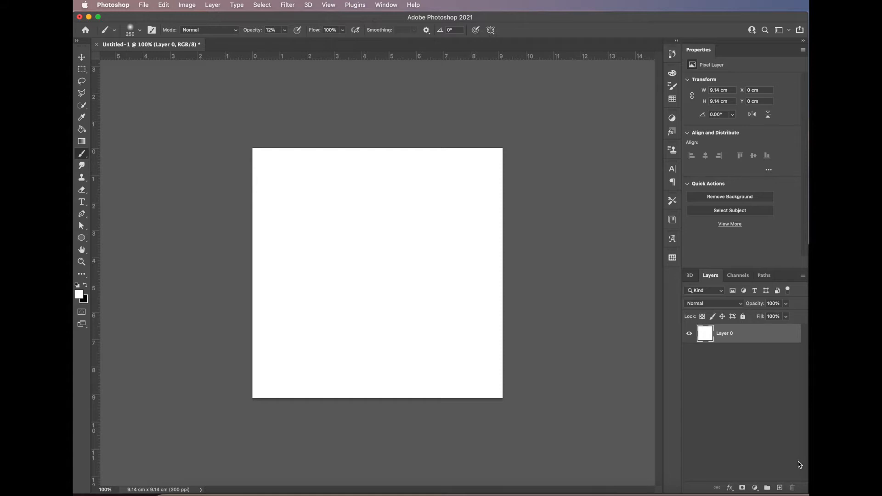
Step: Create a text layer with the placeholder text and reposition it so it fits within the canvas
click(779, 487)
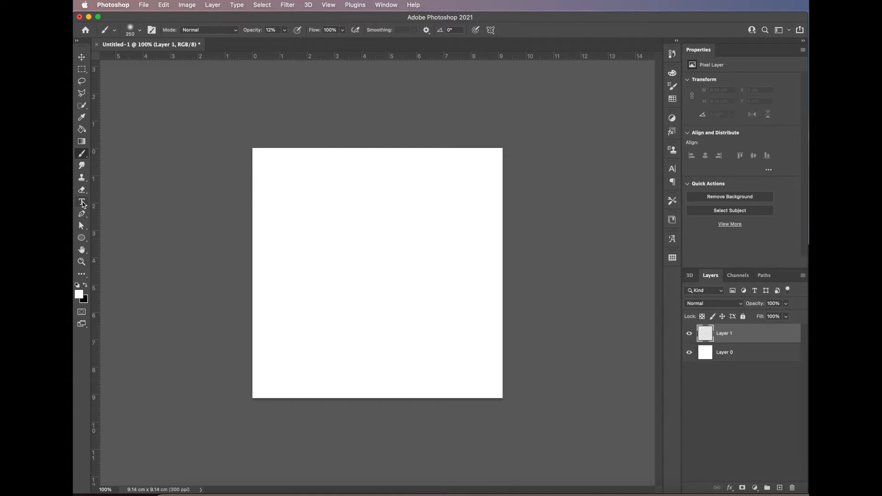
click(84, 204)
click(309, 250)
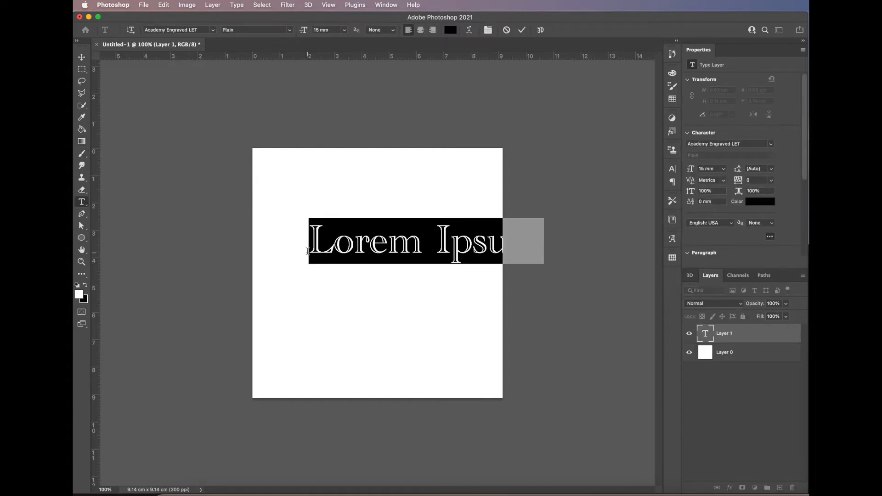
click(82, 57)
drag(384, 254, 342, 275)
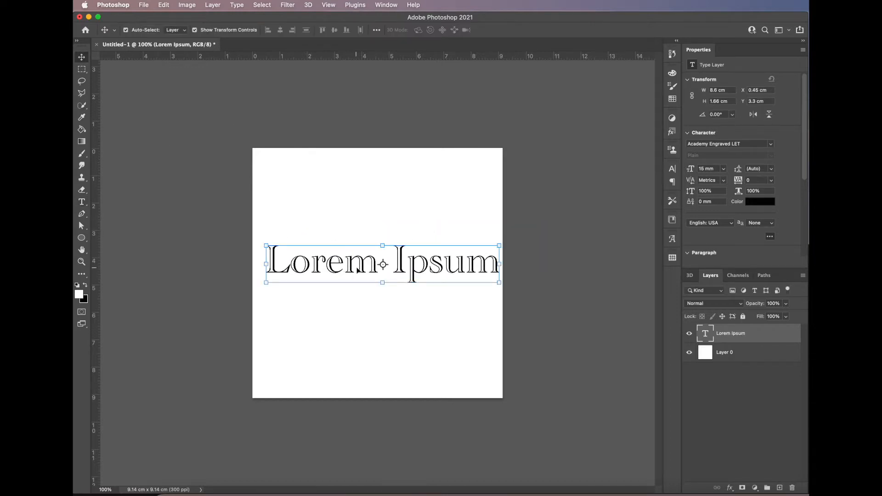
Step: Set the text's font to DIN Condensed and its tracking to 200
click(772, 146)
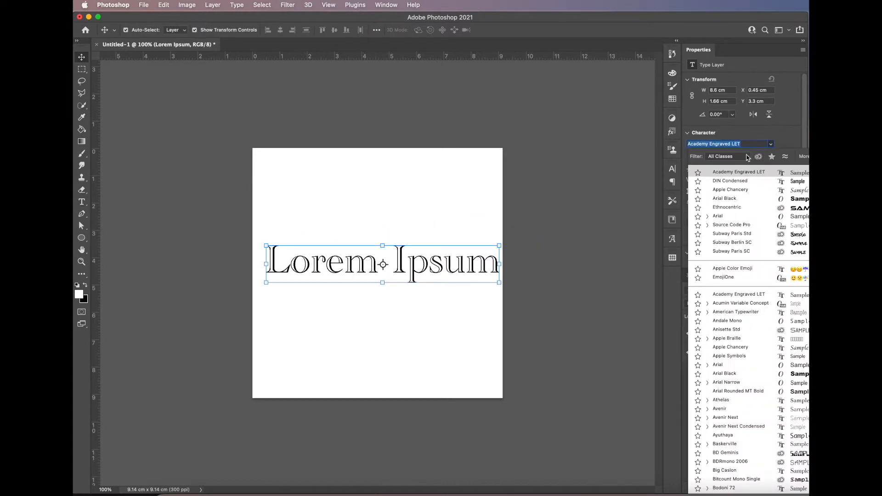
click(738, 181)
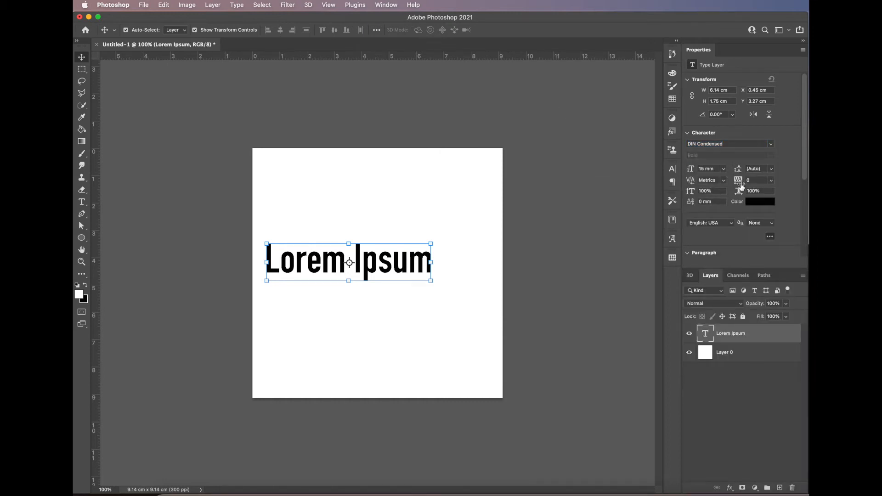
drag(740, 182, 746, 183)
Step: Replace the placeholder text with "digital" and move it to the middle of the canvas
double_click(345, 262)
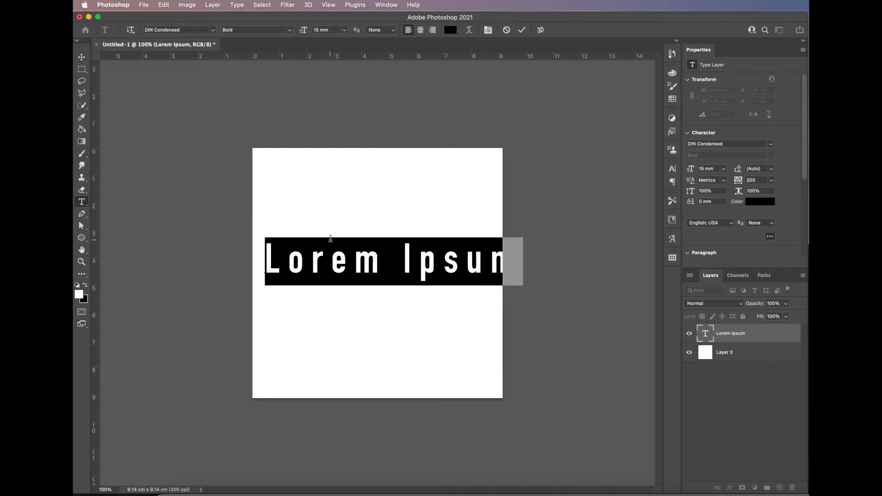
text(digital)
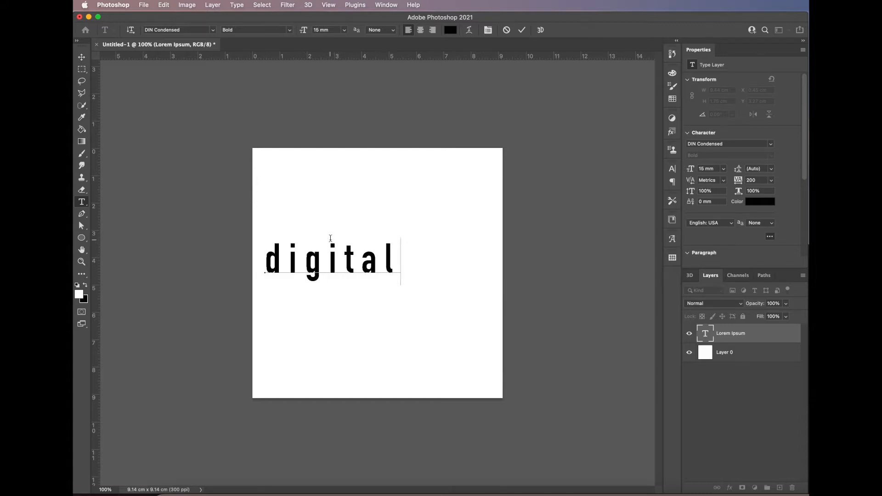
click(82, 57)
drag(353, 263, 404, 270)
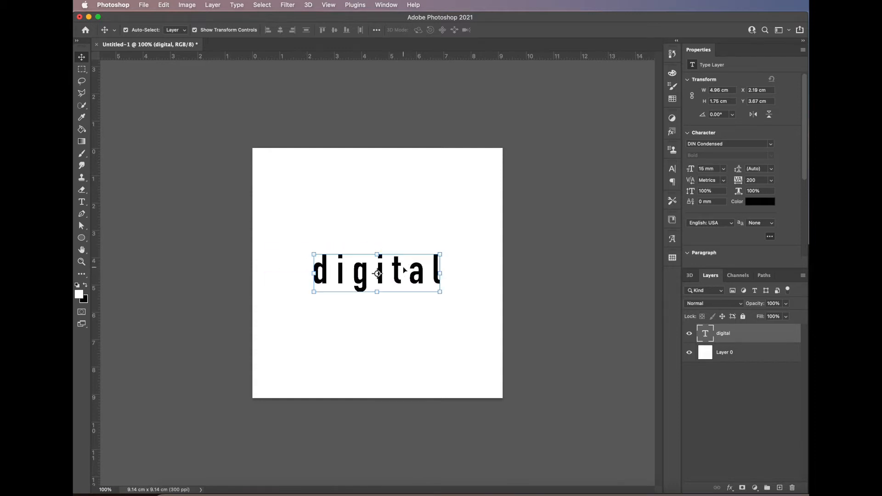
Step: Add a second line reading "nomad" below "digital" in the same text layer
double_click(414, 277)
click(441, 275)
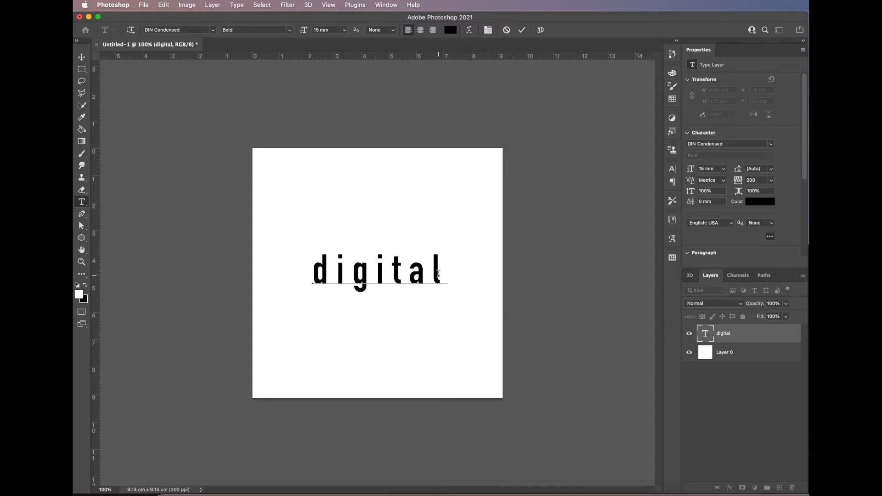
key(Return)
text(nomad)
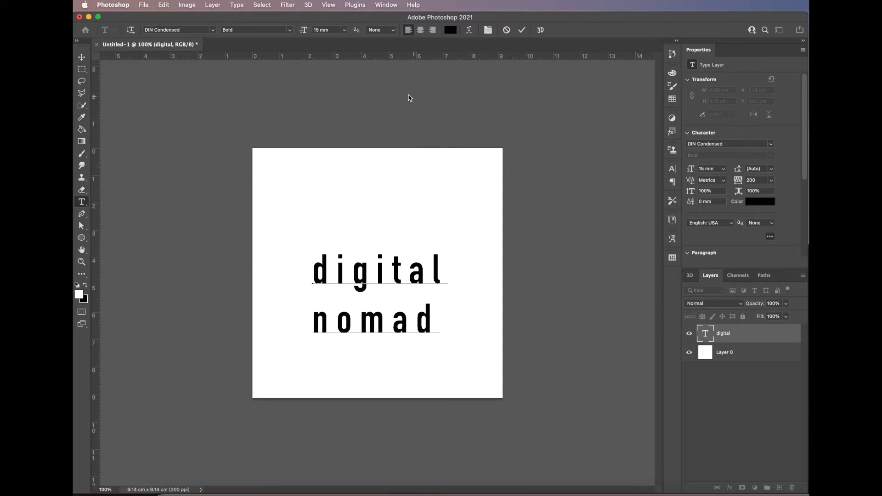
click(82, 57)
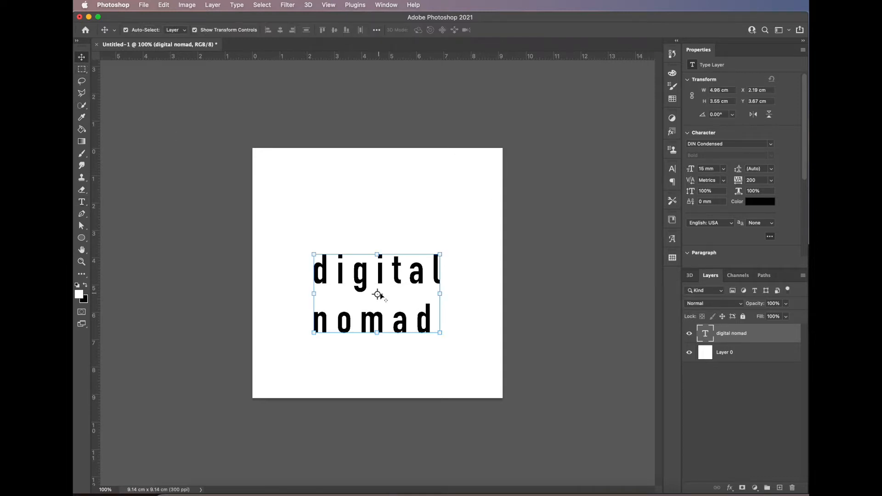
Step: Align the centre of the two-line text with the white background layer, leaving only the text layer selected
shift+click(390, 178)
click(334, 30)
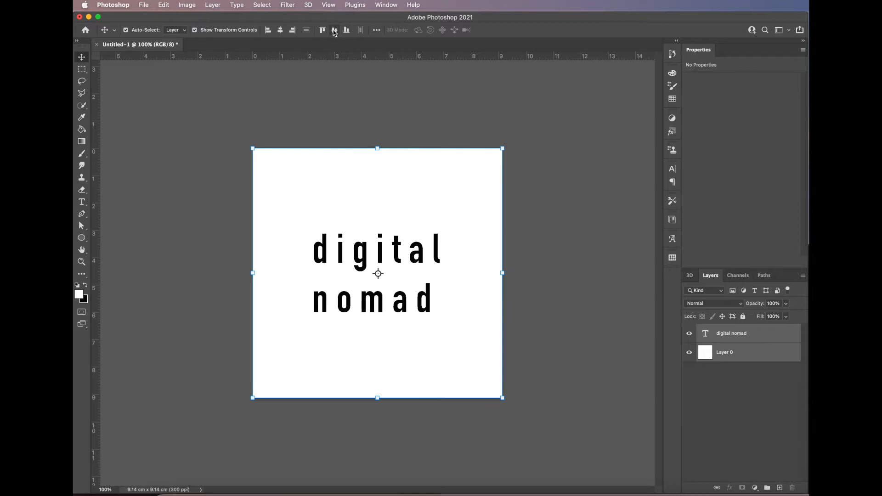
click(604, 248)
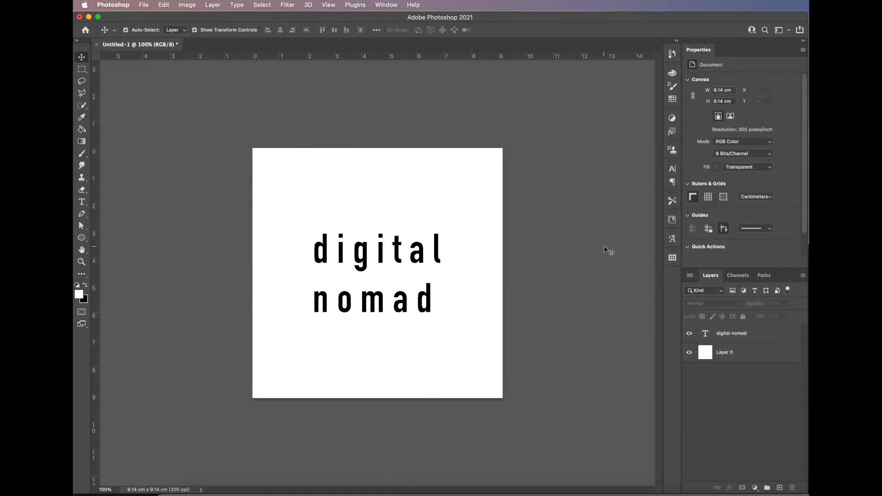
click(389, 252)
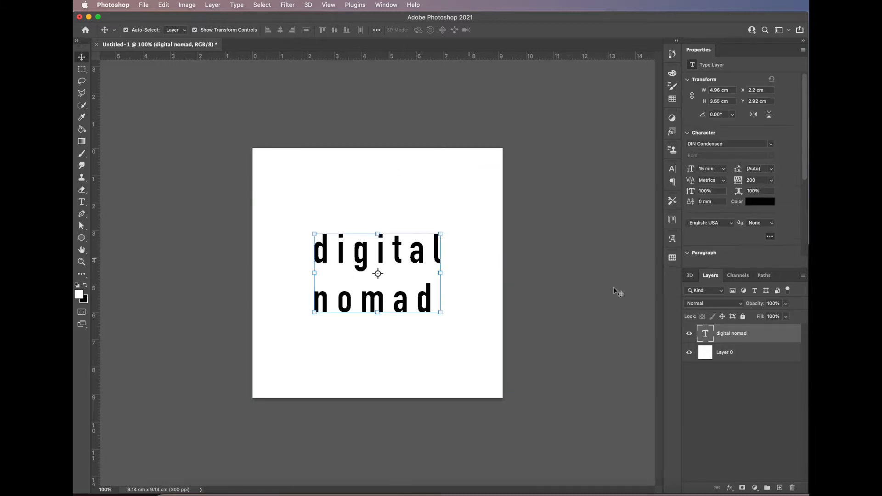
Step: Convert the text to a smart object and apply a Motion Blur with a 0° angle and 10 pixels distance
click(288, 5)
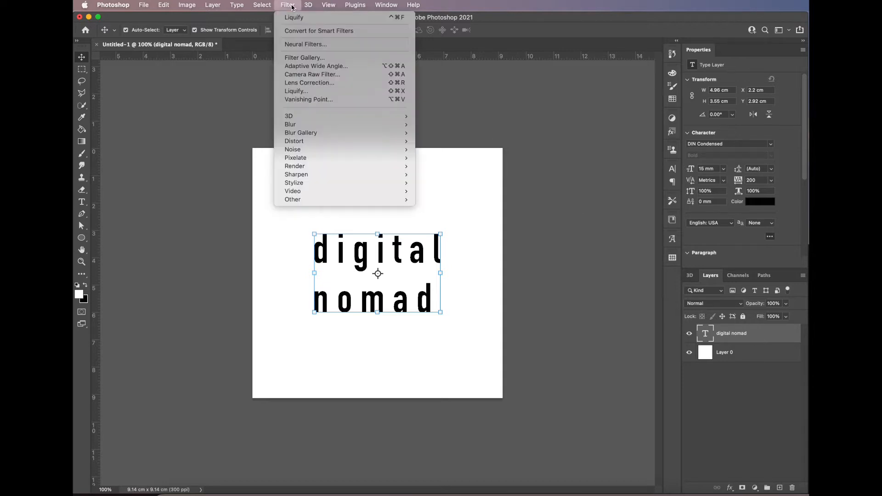
mouse_move(338, 127)
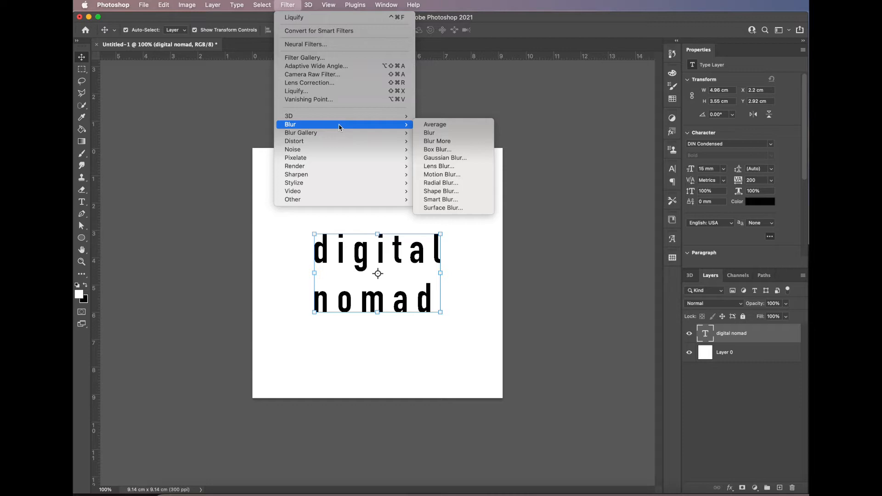
click(443, 174)
click(525, 196)
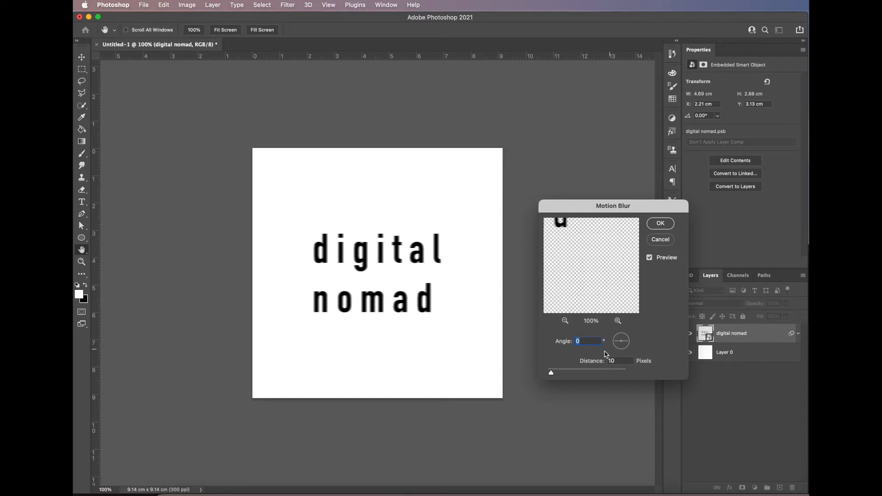
click(660, 224)
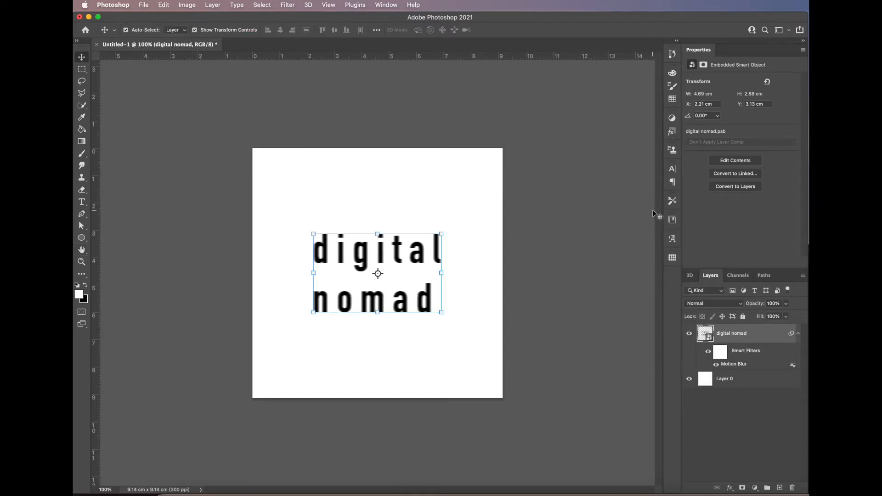
Step: Merge the blurred text layer with the white background layer
shift+click(750, 382)
right_click(748, 379)
click(756, 350)
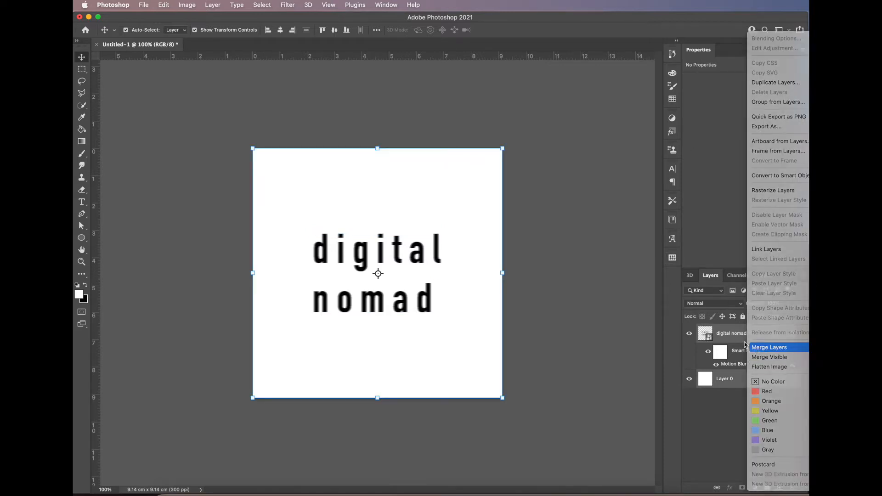
Step: Apply a Color Halftone filter to the merged layer with a 5-pixel maximum radius and all channel angles at 0
click(289, 5)
mouse_move(399, 127)
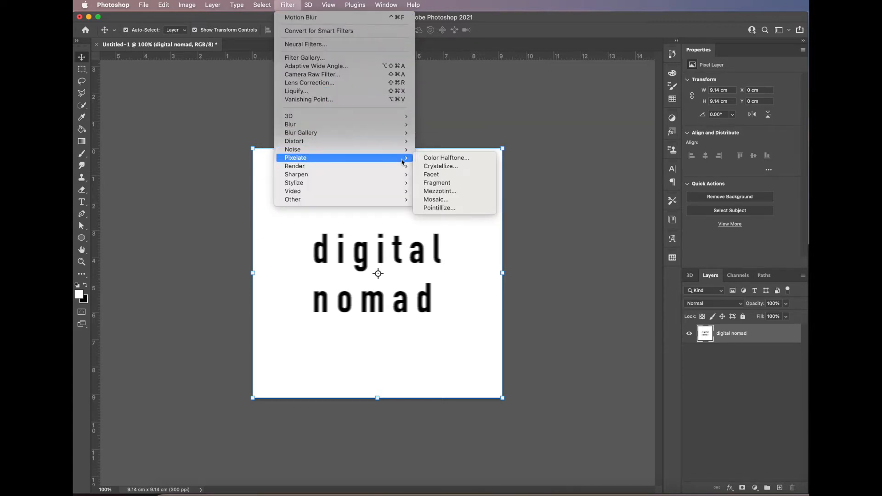
click(429, 159)
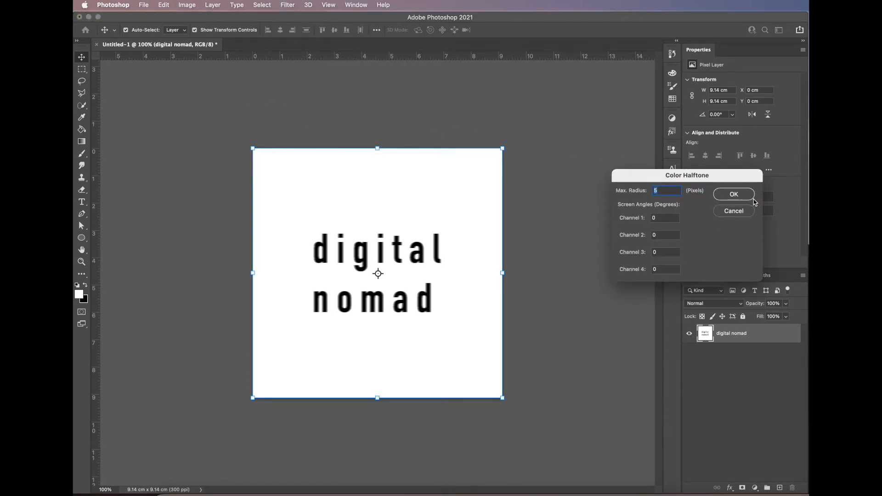
click(730, 195)
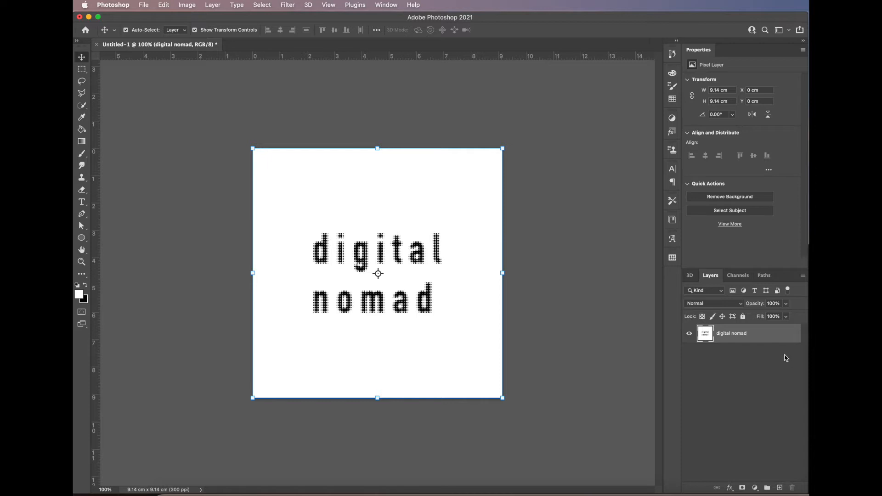
Step: Add a Hue/Saturation adjustment layer above the lettering and raise its saturation to the maximum
click(755, 488)
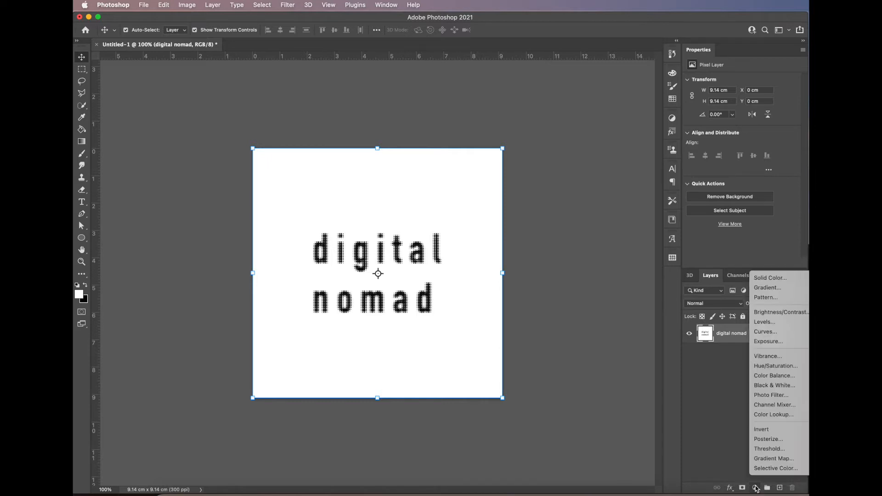
click(772, 366)
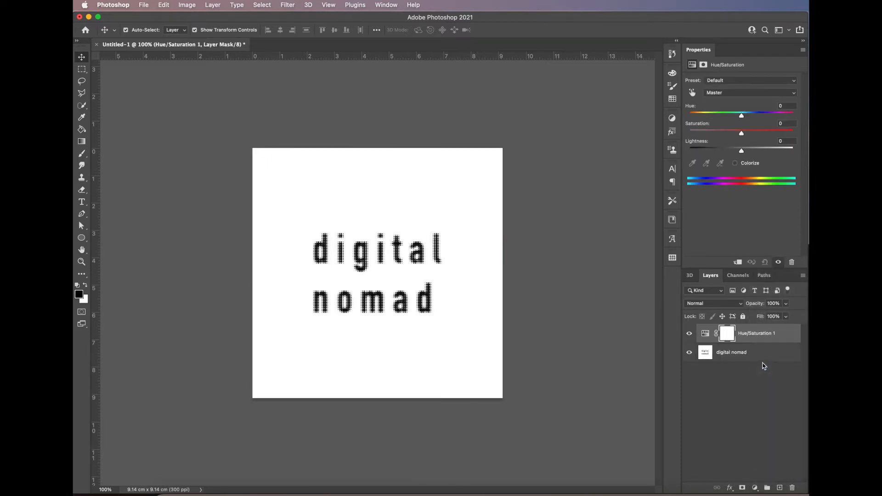
drag(743, 134, 798, 132)
Step: Invert the digital nomad layer's colors and add an empty layer between it and the Hue/Saturation adjustment
click(720, 354)
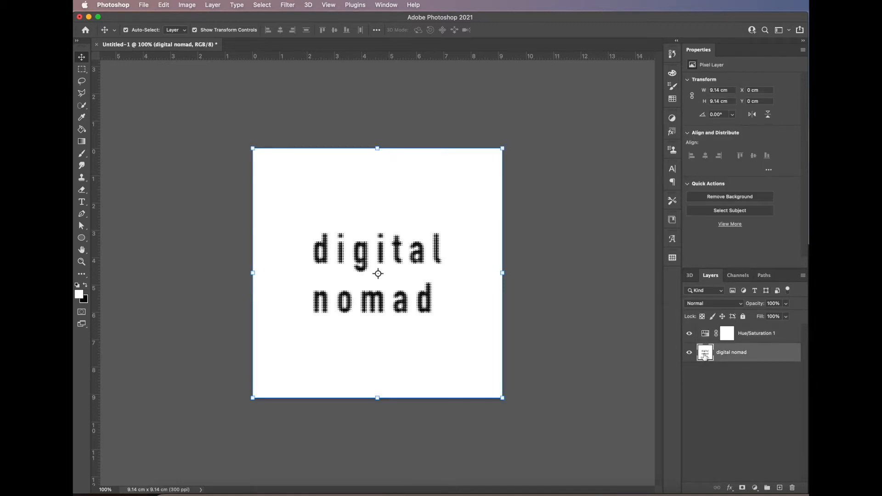
key(super+i)
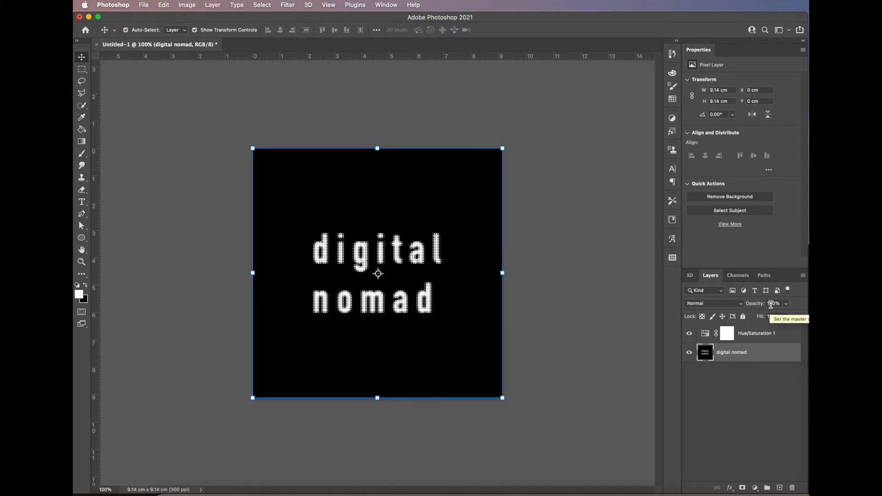
click(717, 421)
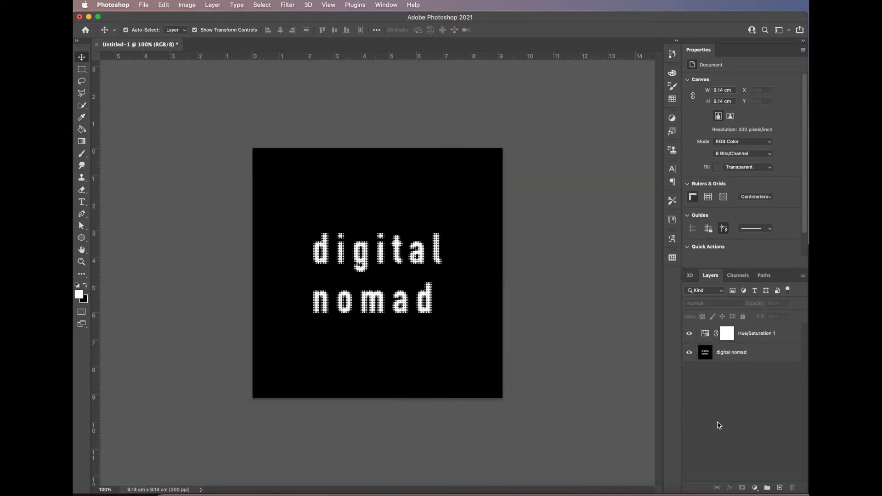
click(780, 487)
drag(741, 335, 742, 361)
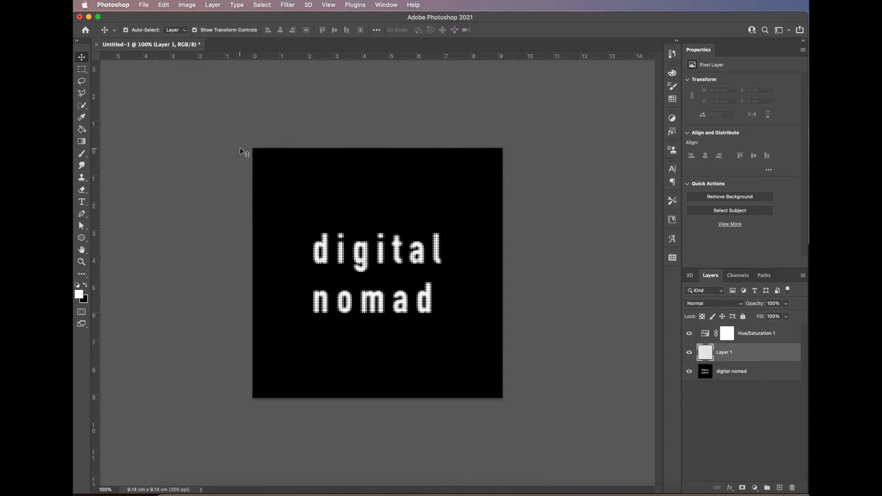
Step: Smear both words sideways on the empty layer with the Mixer Brush enlarged to 400 px, using 100% wet, load, mix and flow, sampling all layers
click(82, 154)
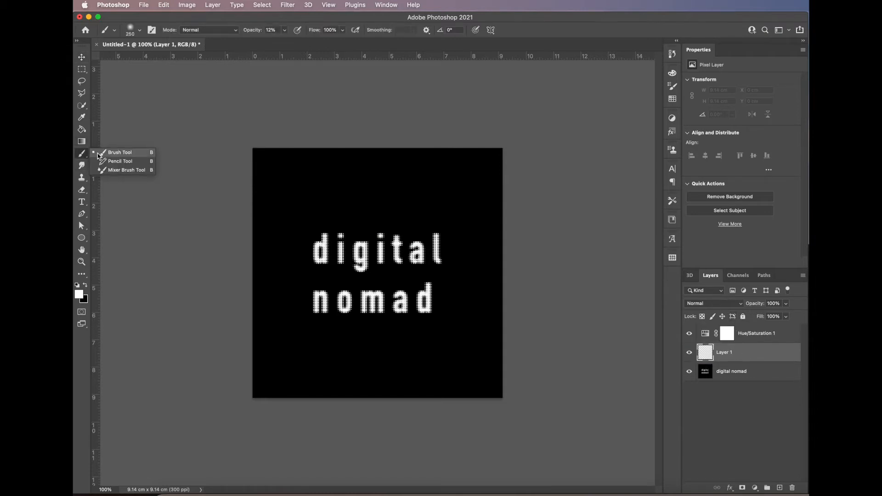
click(101, 171)
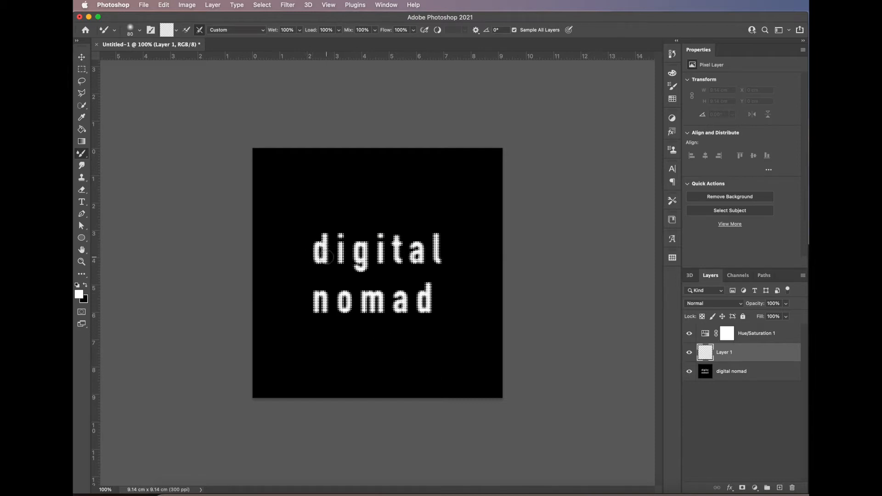
key(bracketright)
key(bracketright)
key(bracketright)
key(bracketright)
key(bracketright)
drag(316, 249, 416, 250)
key(bracketright)
key(bracketright)
mouse_move(405, 292)
mouse_down()
mouse_move(411, 317)
mouse_move(417, 307)
mouse_move(372, 308)
mouse_move(354, 321)
mouse_move(334, 308)
mouse_move(317, 310)
mouse_up()
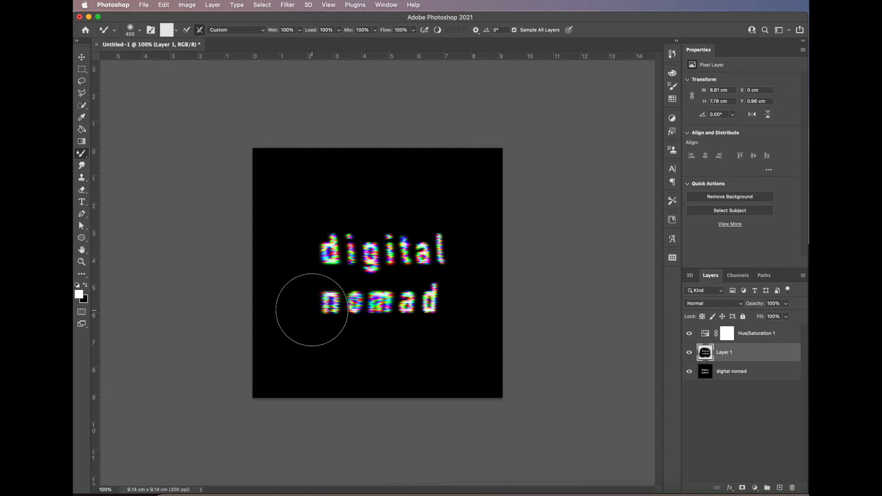
mouse_move(446, 309)
mouse_down()
mouse_move(451, 297)
mouse_move(451, 308)
mouse_up()
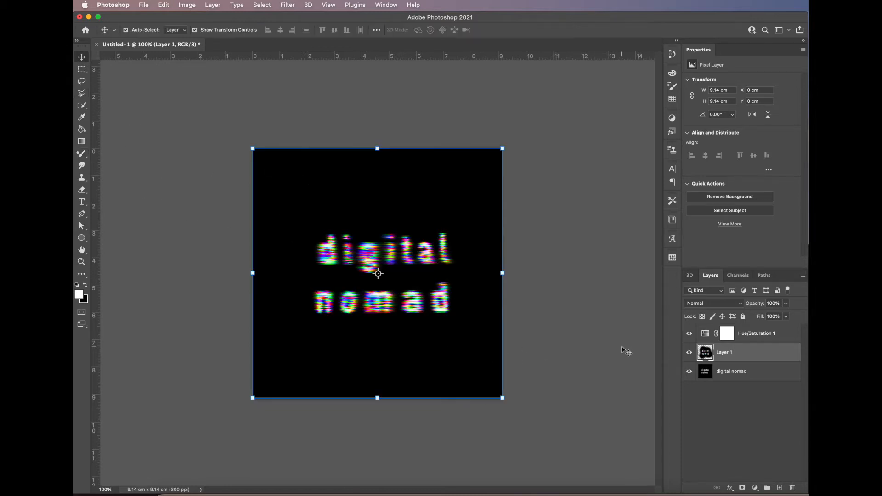
Step: Convert Layer 1 to a smart object and apply a Wind filter using the Wind method from the left
right_click(731, 359)
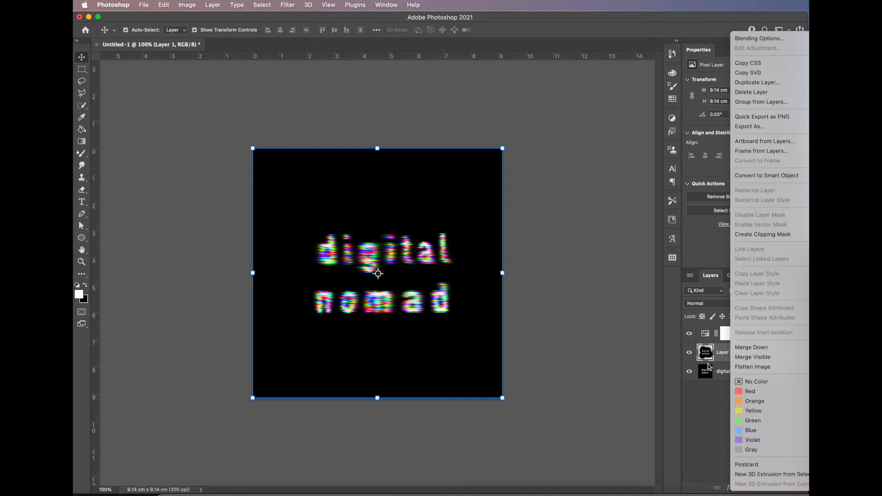
click(766, 176)
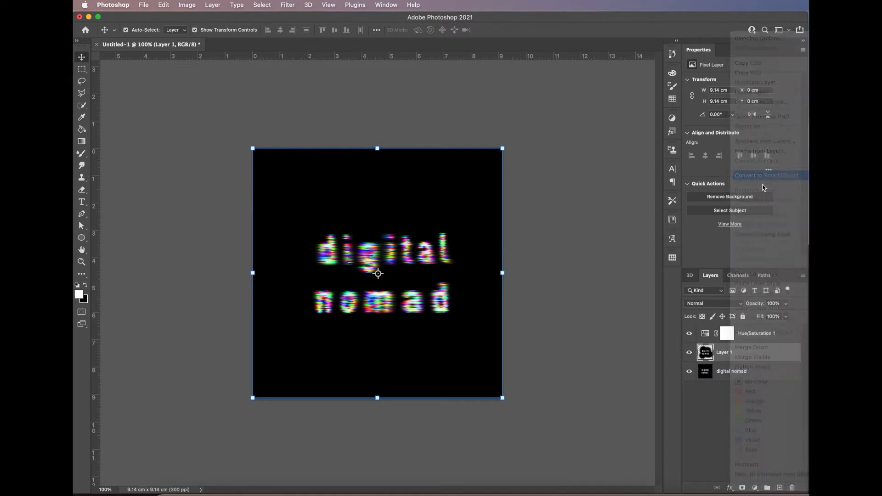
click(286, 6)
mouse_move(374, 125)
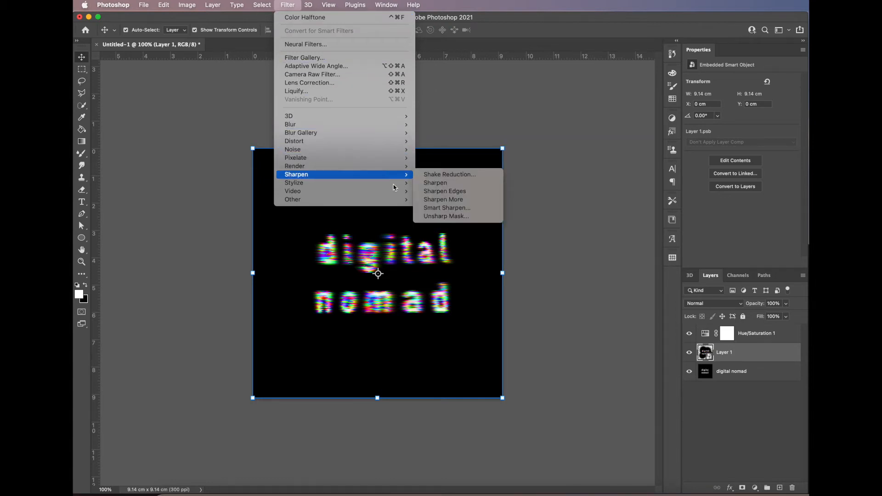
mouse_move(399, 187)
click(435, 248)
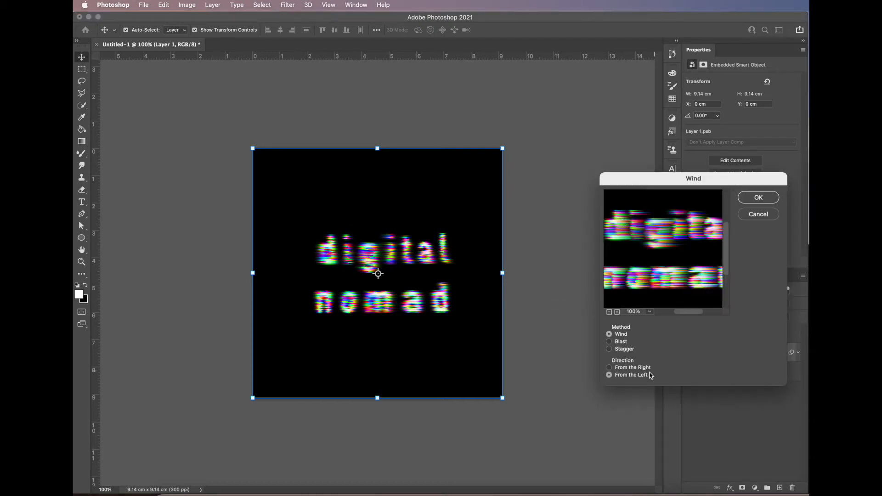
click(758, 198)
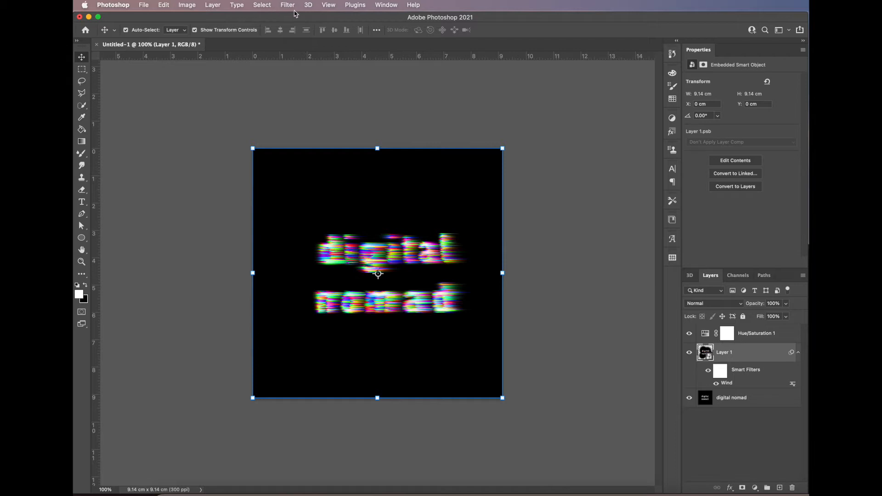
Step: Apply the Wind filter to Layer 1 a second time with the same settings
click(289, 5)
click(297, 17)
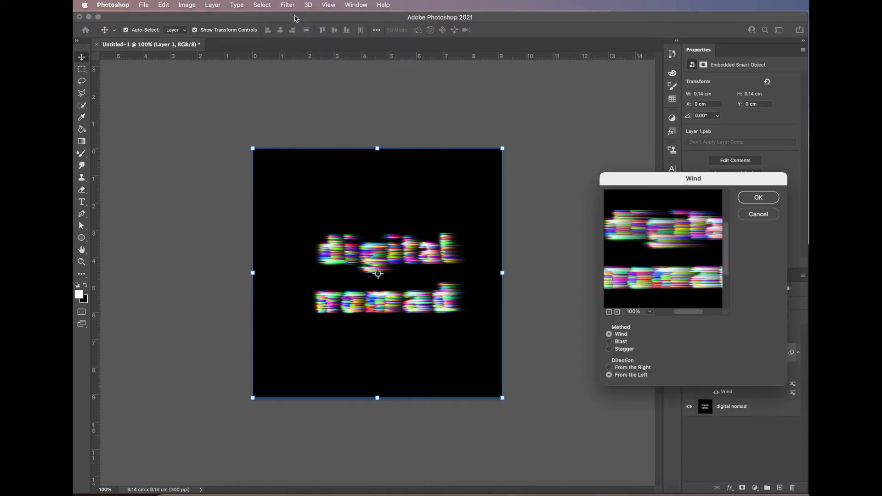
key(Return)
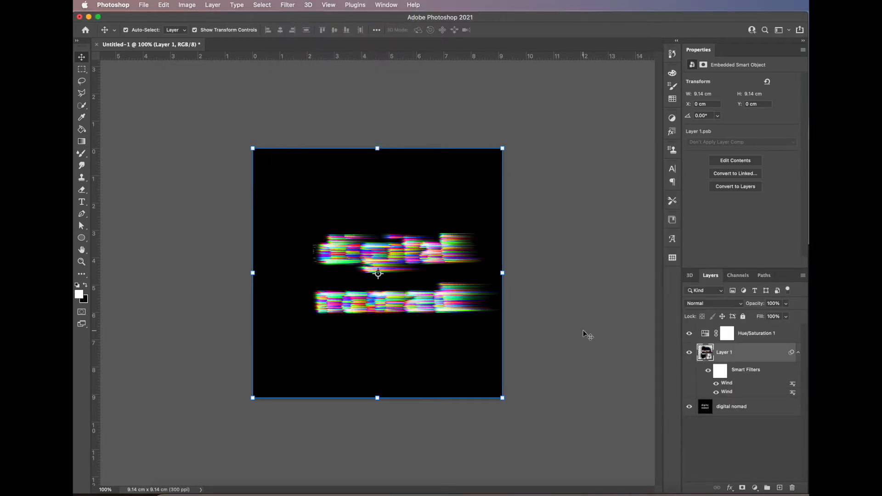
Step: Move the digital nomad layer above Layer 1 and set its blend mode to Multiply
click(729, 410)
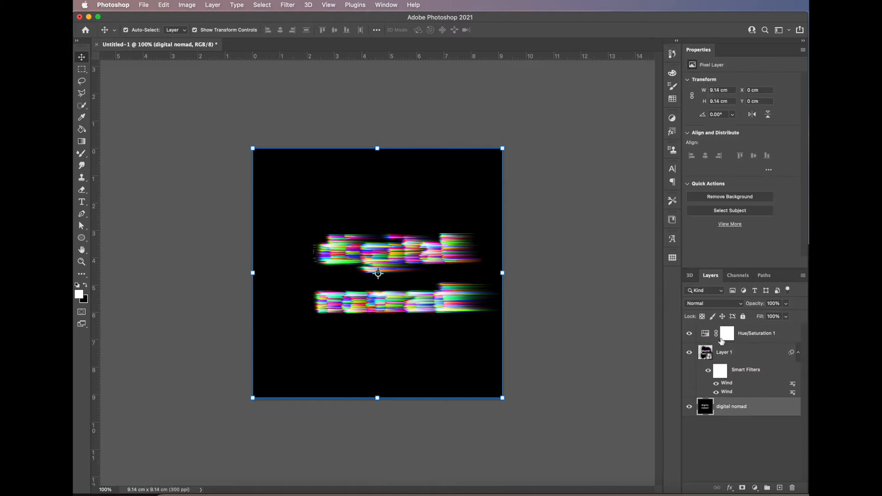
drag(728, 410, 723, 350)
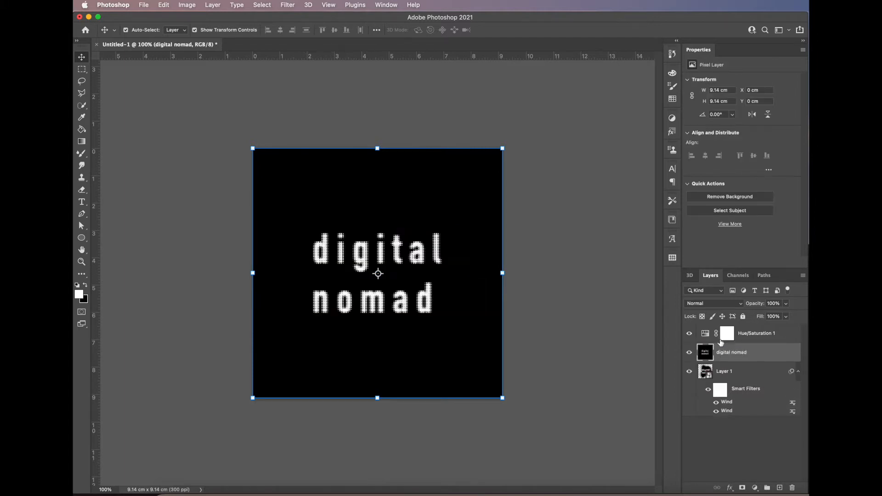
click(719, 305)
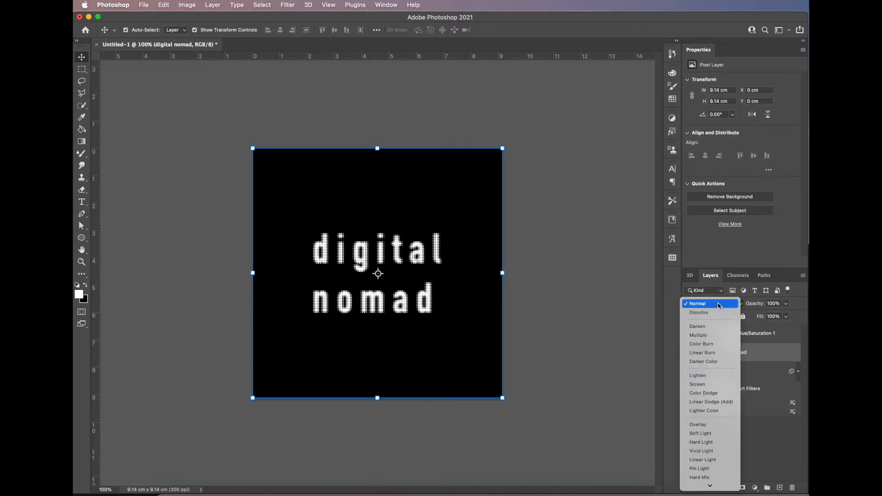
click(711, 335)
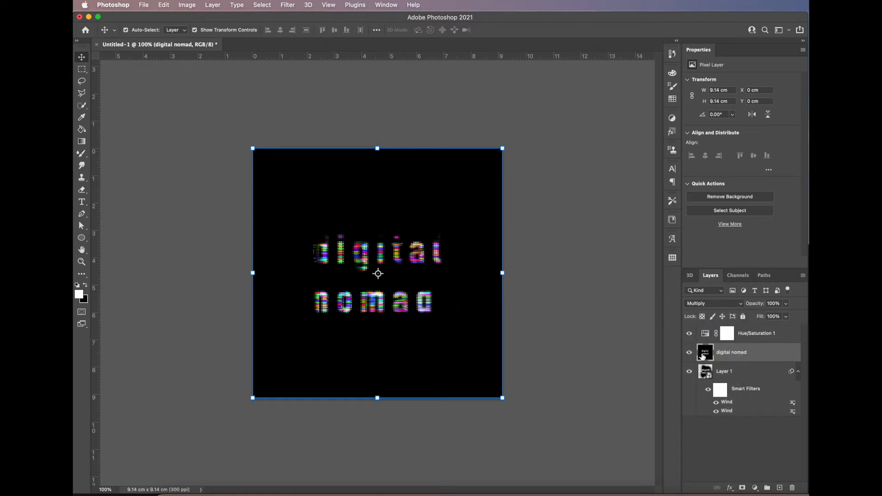
Step: Lock Layer 1 and shift the digital nomad layer about 0.75 cm to the right
click(762, 375)
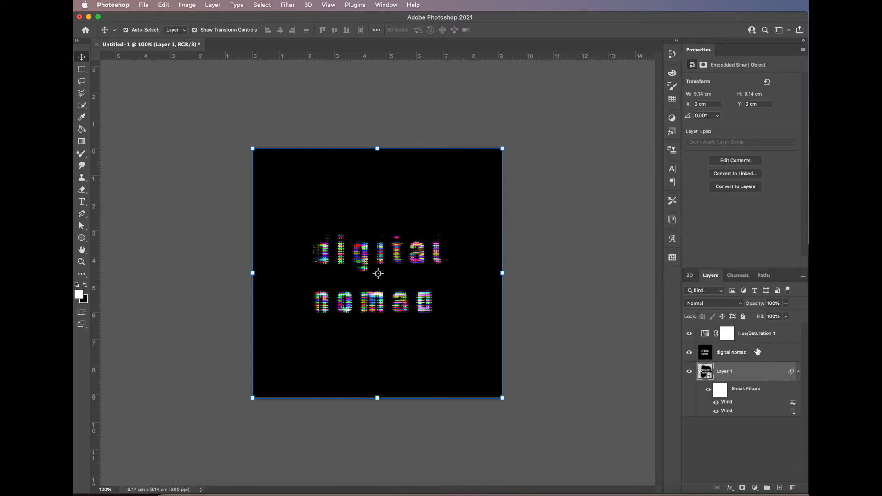
click(750, 352)
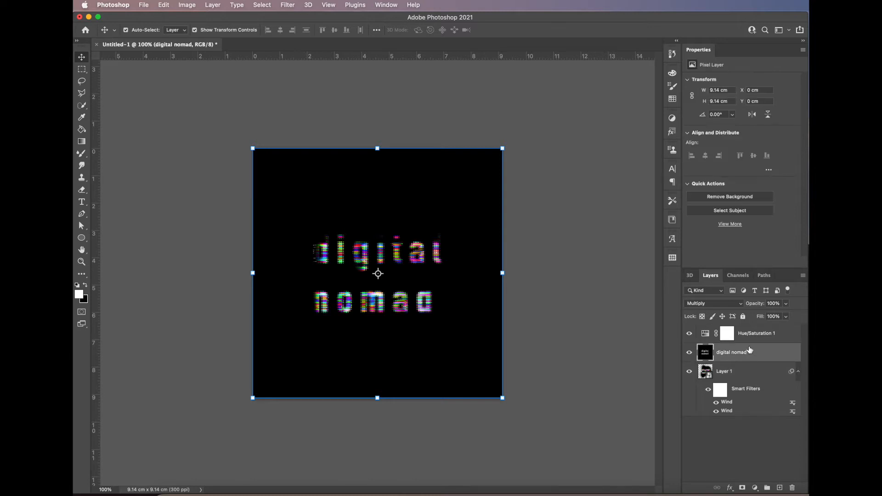
click(751, 377)
click(743, 317)
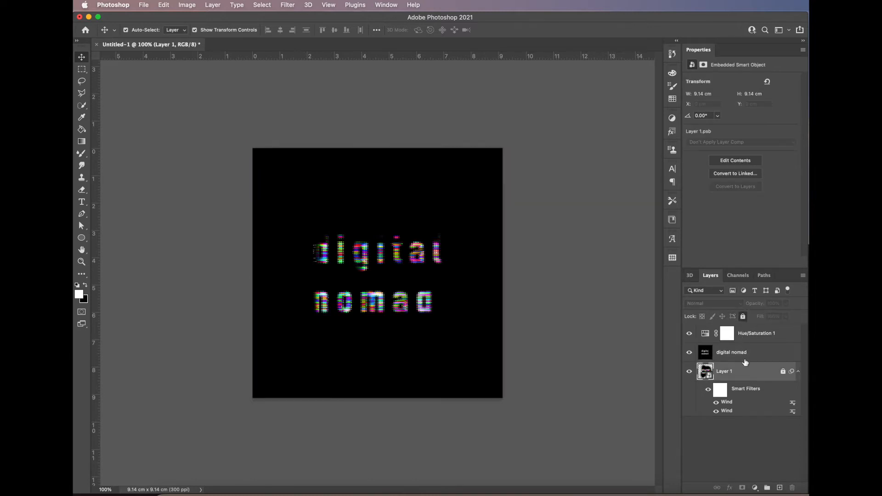
click(743, 347)
drag(402, 309, 446, 311)
click(571, 294)
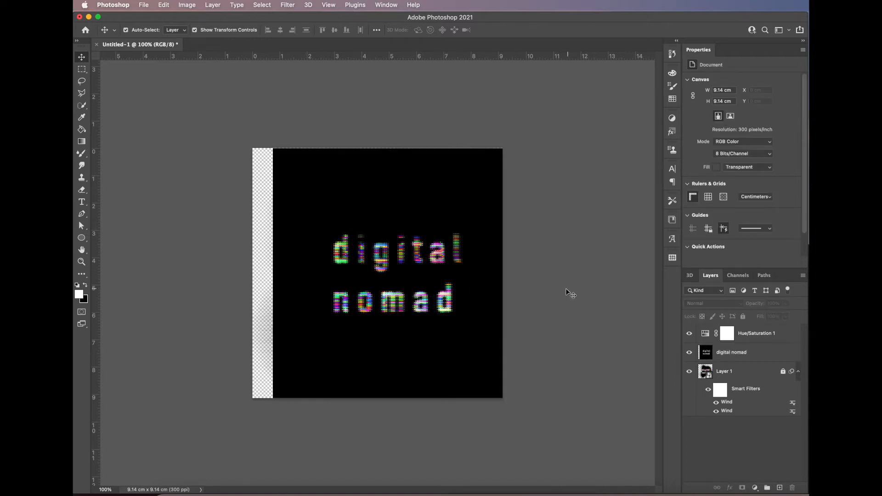
Step: Add a new layer at the bottom of the layer stack and fill it with black using the Paint Bucket
click(780, 487)
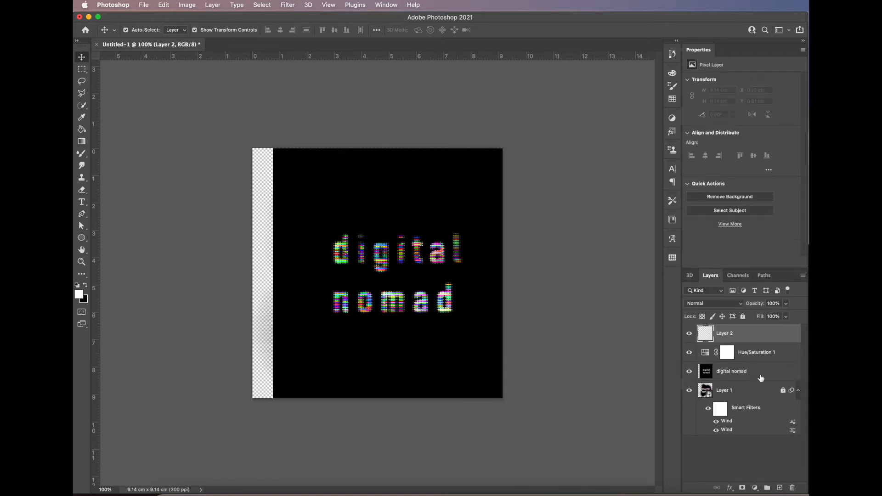
drag(758, 341, 755, 426)
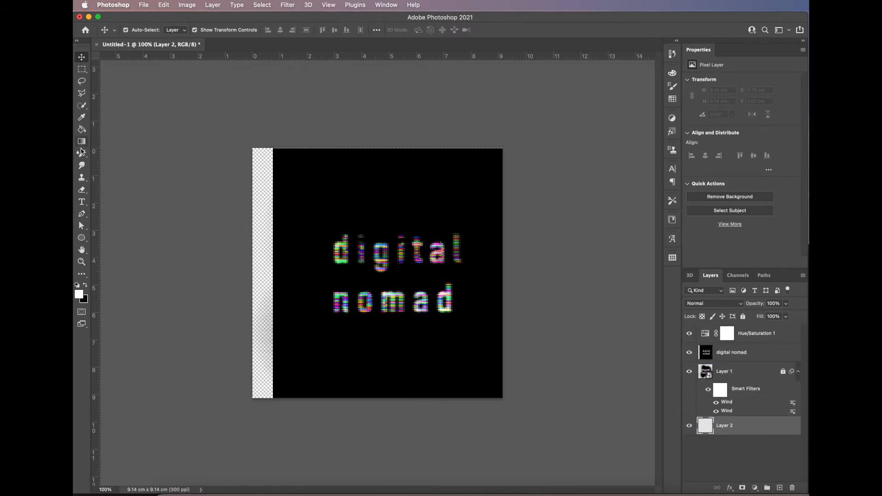
click(82, 130)
click(86, 286)
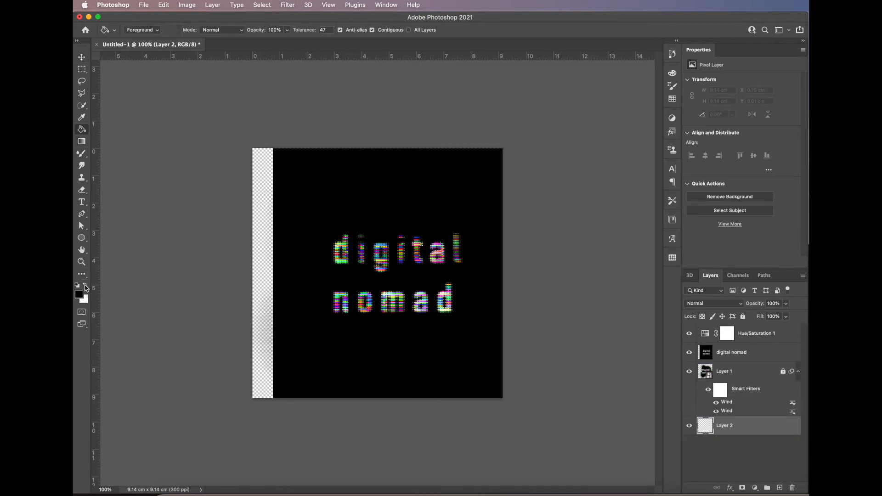
click(254, 277)
click(81, 57)
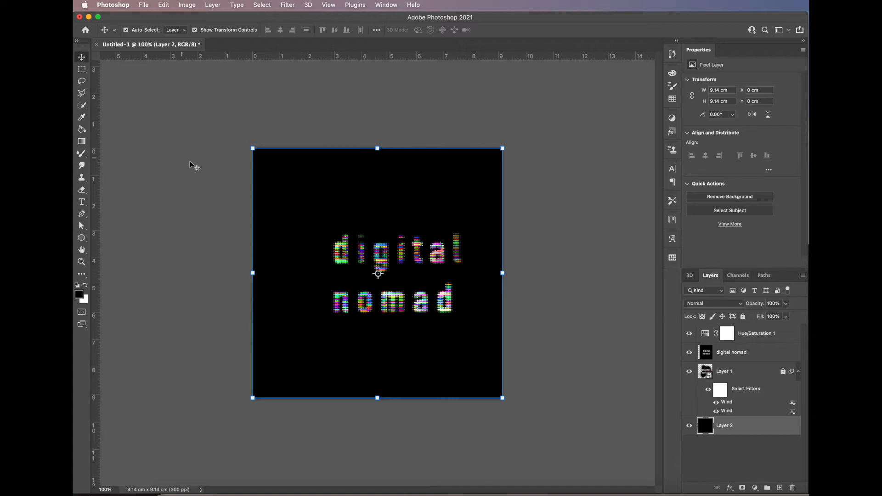
click(547, 278)
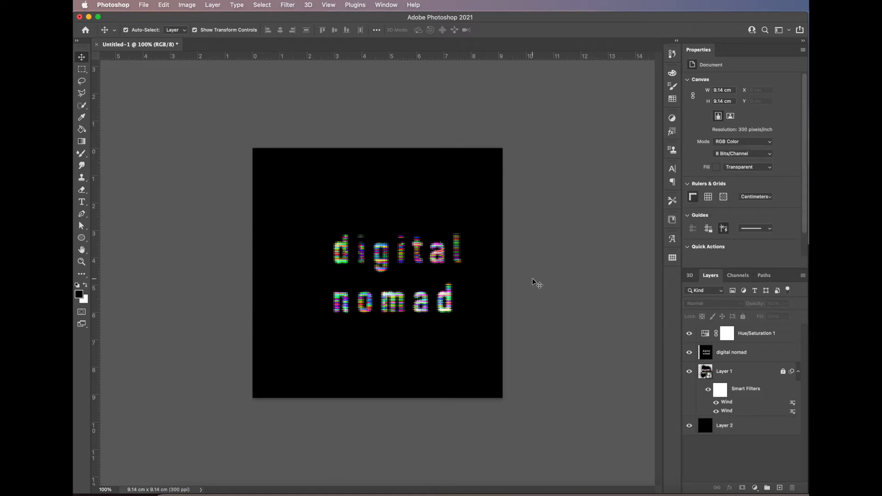
Step: Merge the digital nomad layer and Layer 1 into a single layer, checking it by toggling its visibility
click(416, 241)
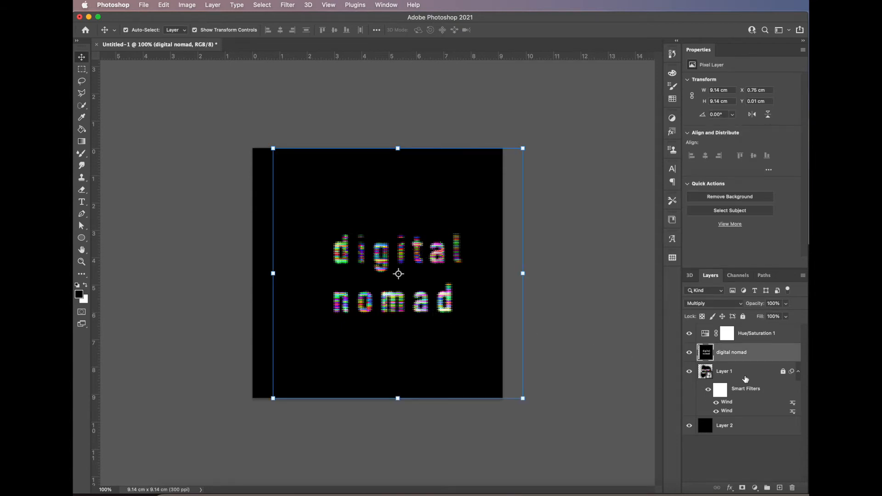
click(595, 300)
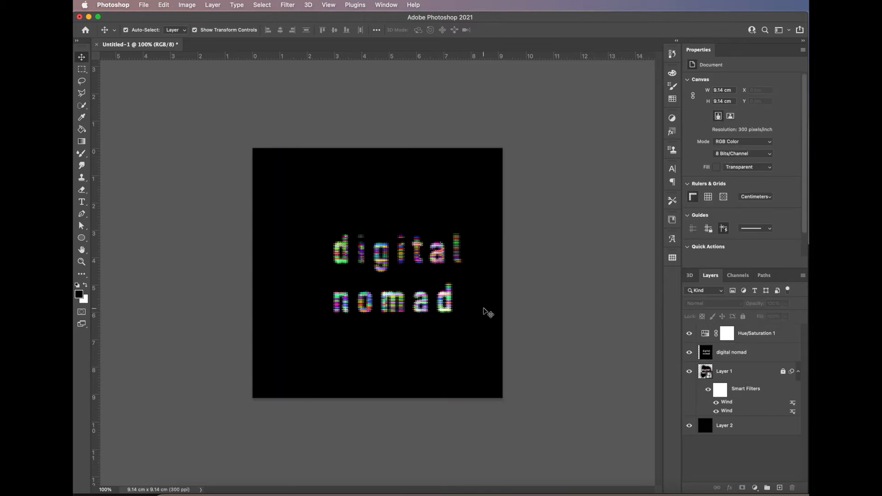
click(759, 354)
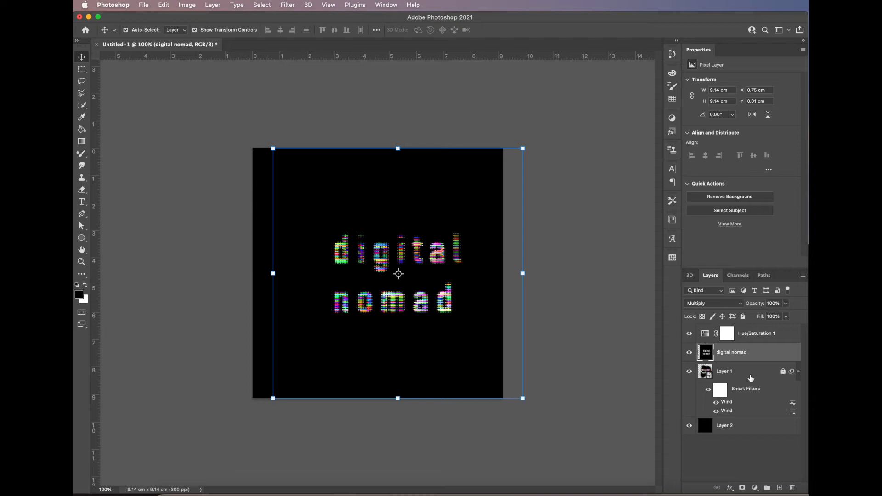
shift+click(749, 375)
right_click(749, 376)
click(758, 351)
click(689, 353)
click(689, 352)
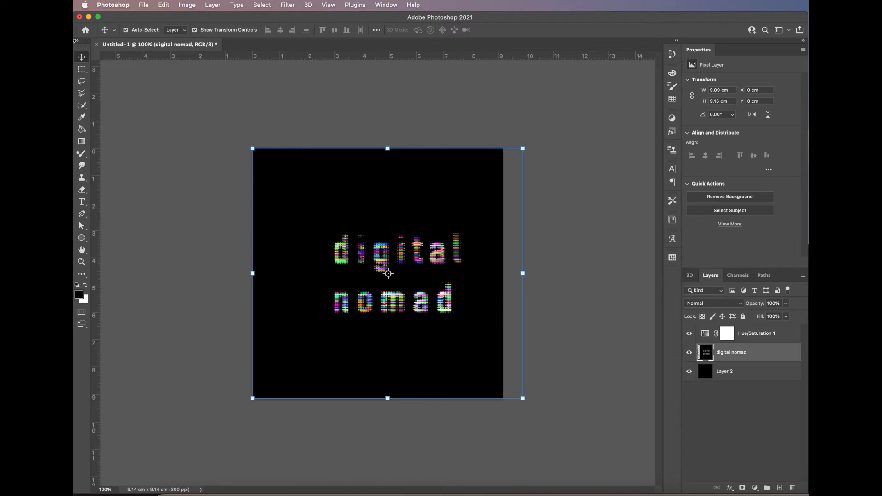
Step: Shift the merged lettering left to about X -0.51 cm and align its vertical center with Layer 2
drag(379, 261, 364, 262)
shift+click(735, 370)
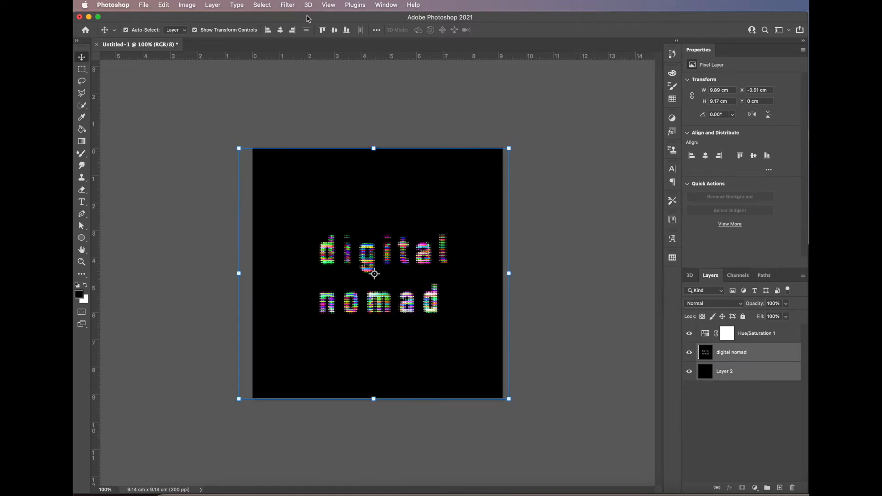
click(334, 29)
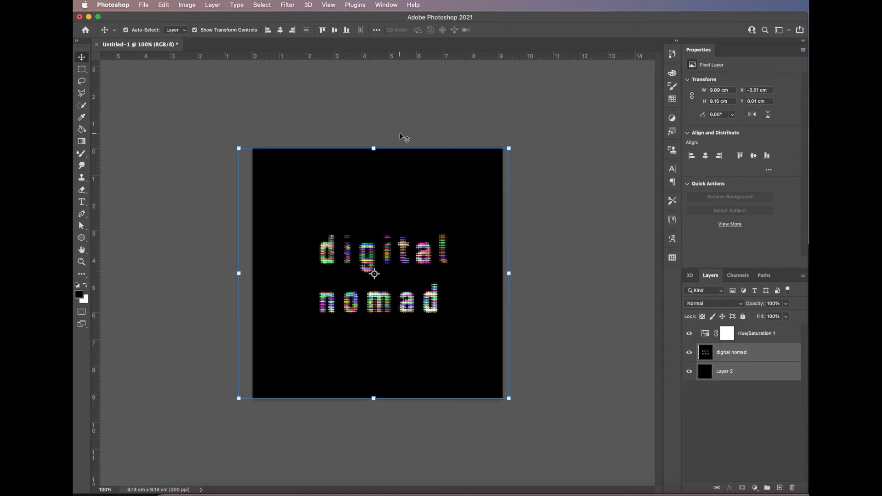
click(448, 108)
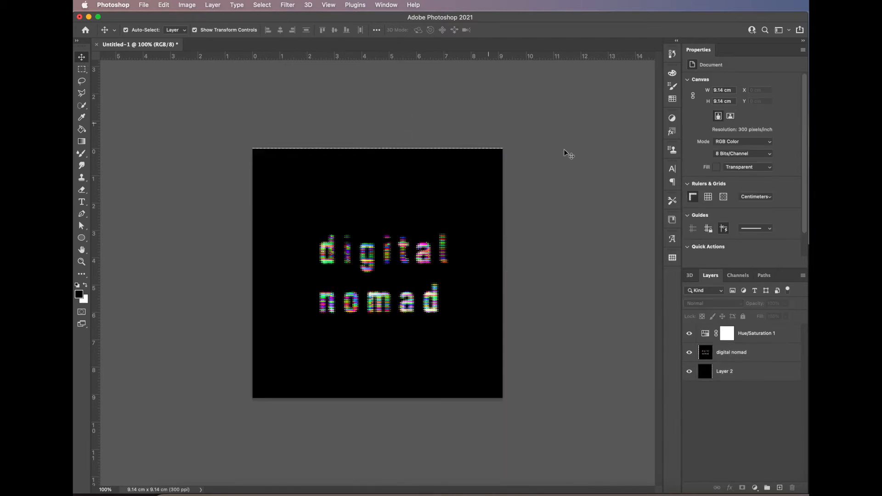
Step: Nudge the lettering up to about Y -0.17 cm and lock the digital nomad layer
click(465, 236)
drag(466, 236, 466, 232)
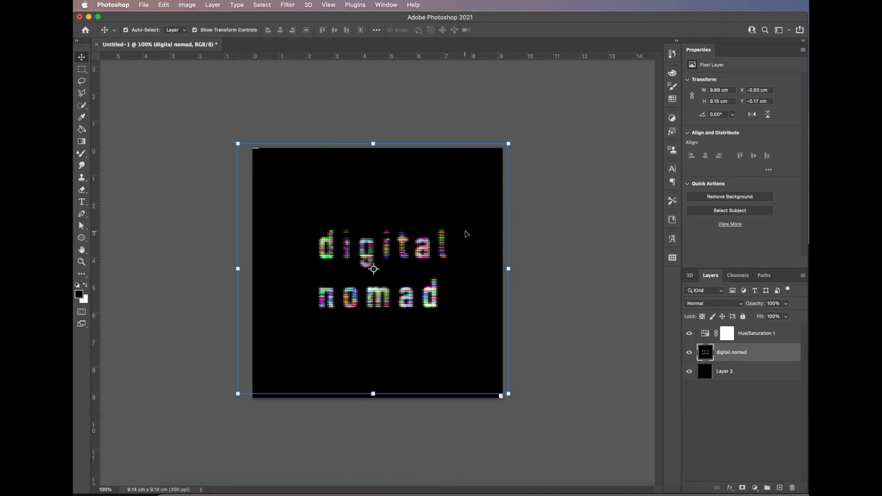
click(753, 373)
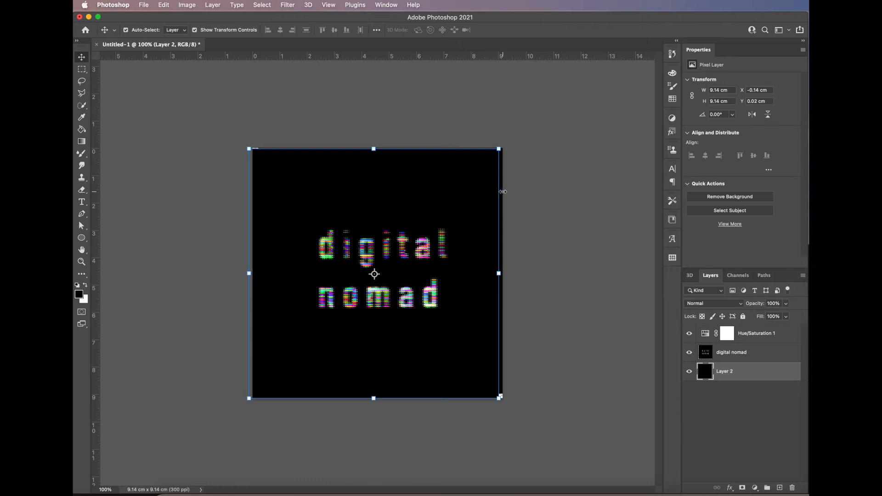
click(763, 352)
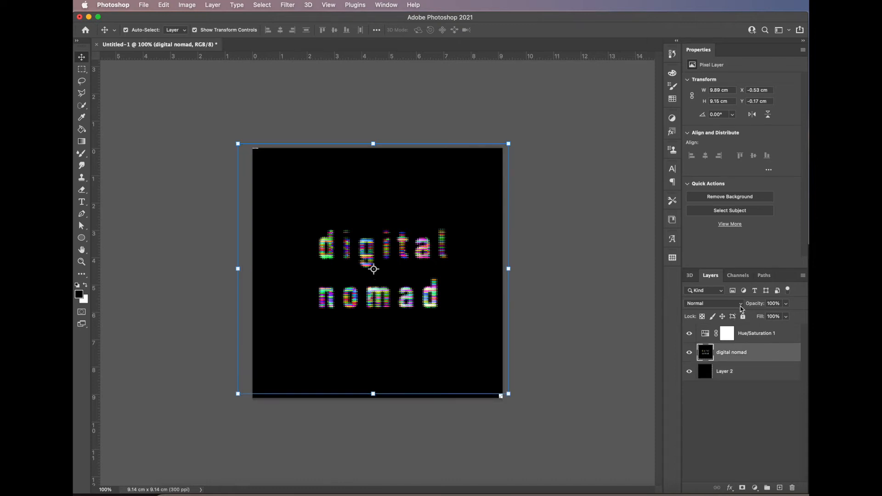
click(743, 317)
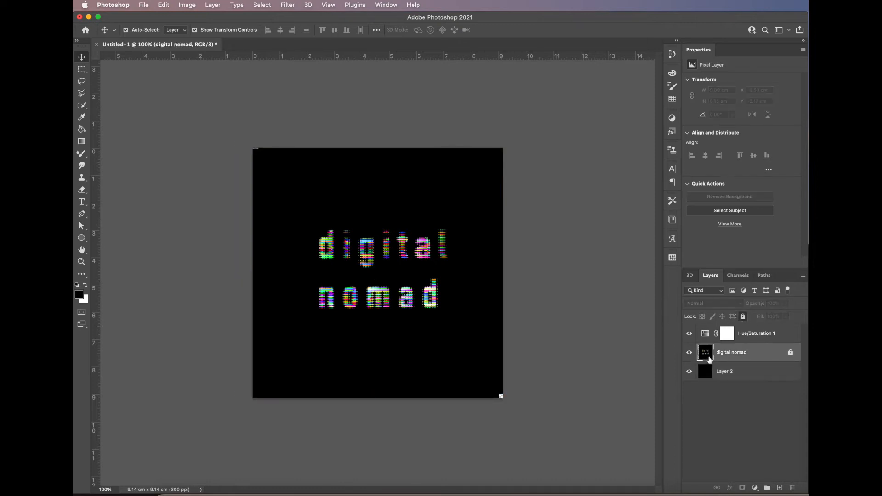
Step: With the lettering temporarily hidden, enlarge the black Layer 2 to about 106% to cover the canvas, and unlock the digital nomad layer
click(693, 354)
drag(453, 309, 456, 309)
drag(502, 397, 517, 412)
drag(477, 365, 473, 364)
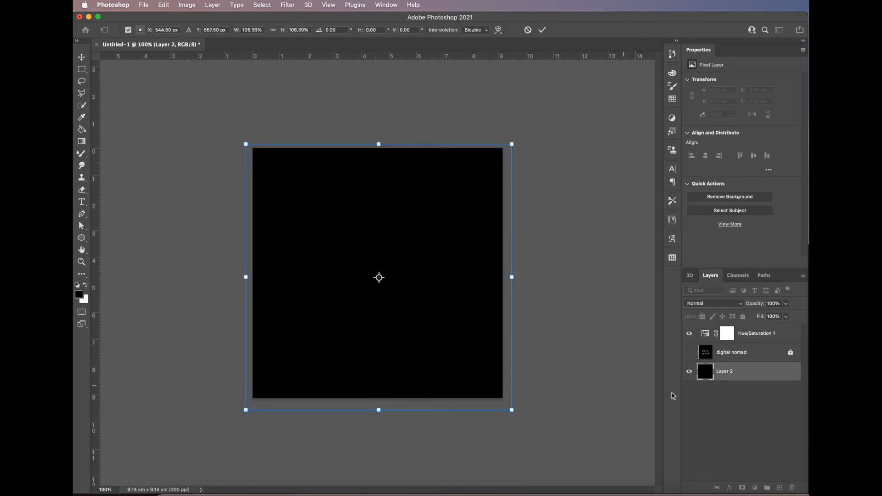
click(689, 352)
click(789, 352)
Step: Place the dark texture photo in the document and move its layer above the Hue/Saturation adjustment
click(763, 359)
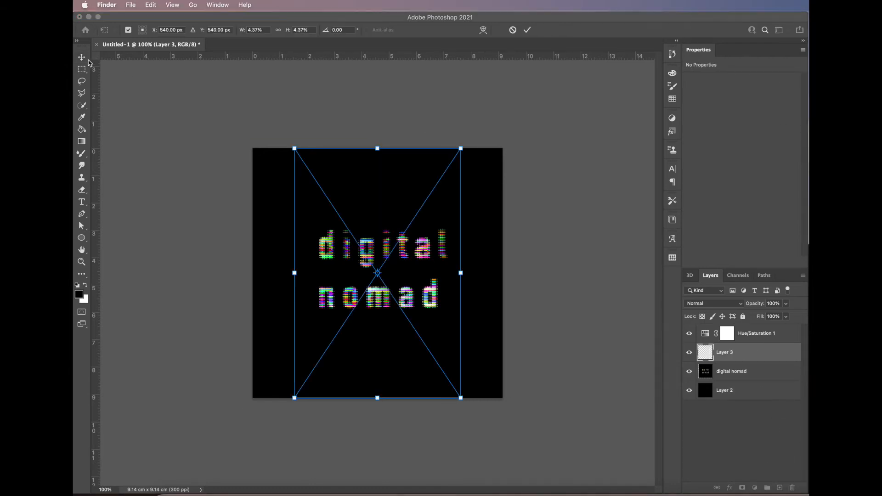
click(83, 59)
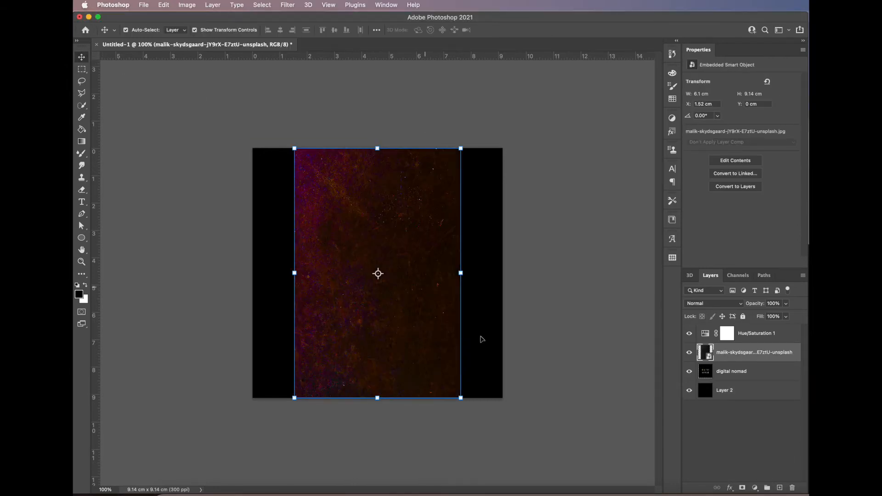
drag(767, 349, 766, 332)
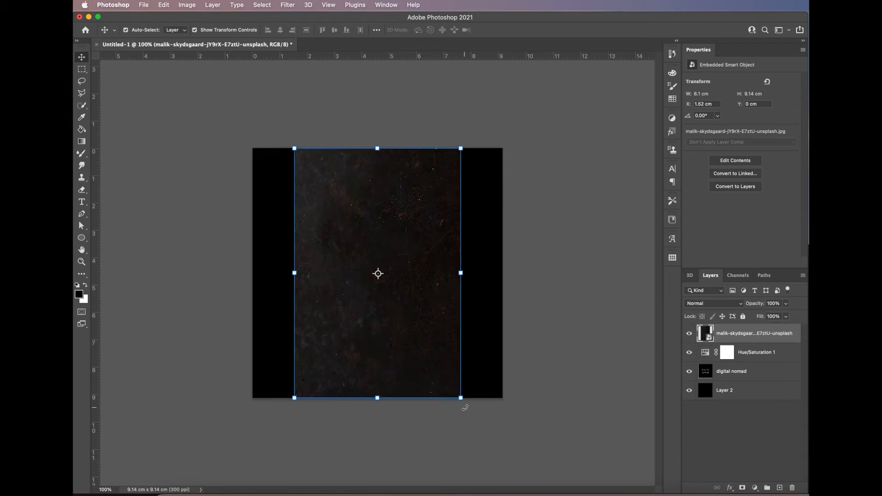
Step: Rotate the dark texture photo 90° and enlarge it to about 6.70% to cover the canvas, using the Screen blend mode
key(super+t)
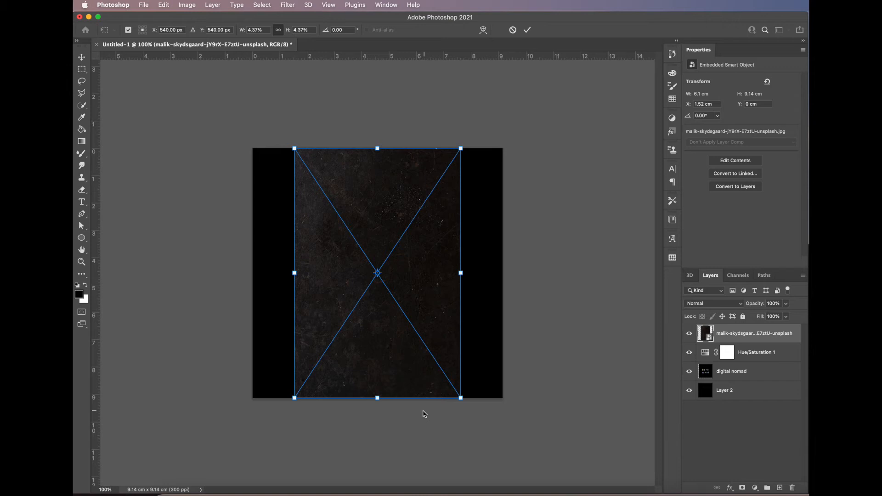
drag(478, 403, 226, 378)
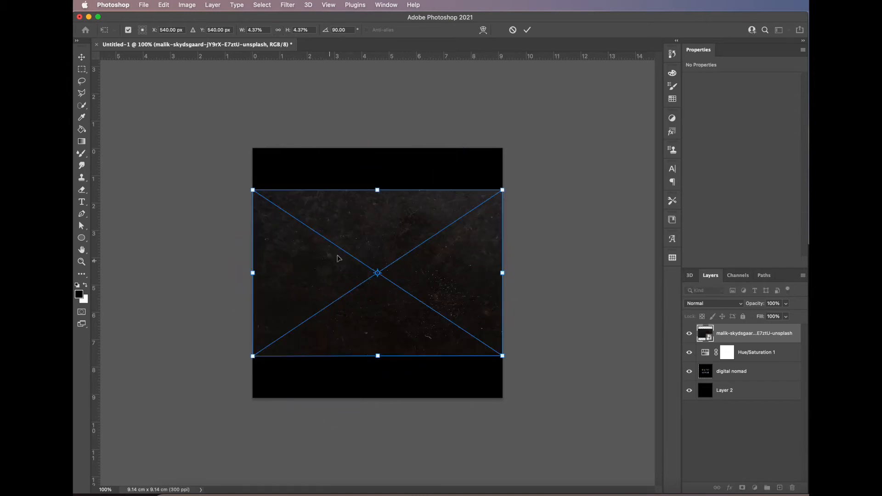
drag(503, 188, 563, 149)
drag(252, 357, 180, 403)
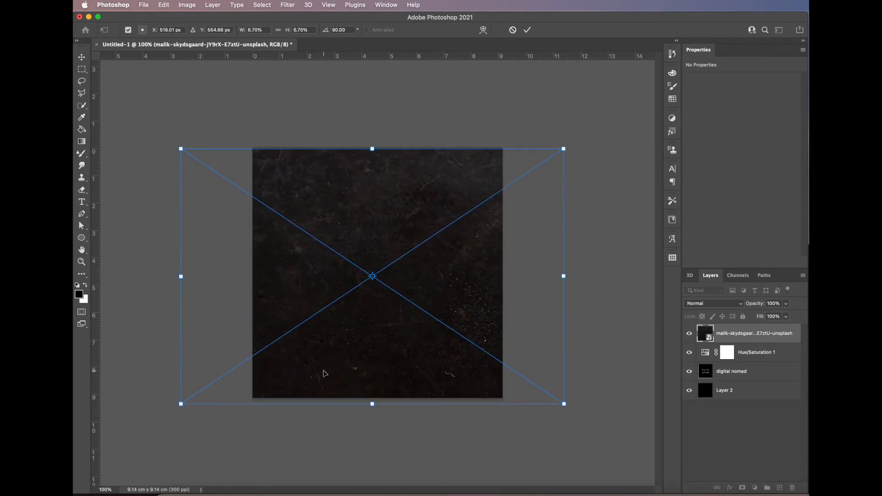
key(Return)
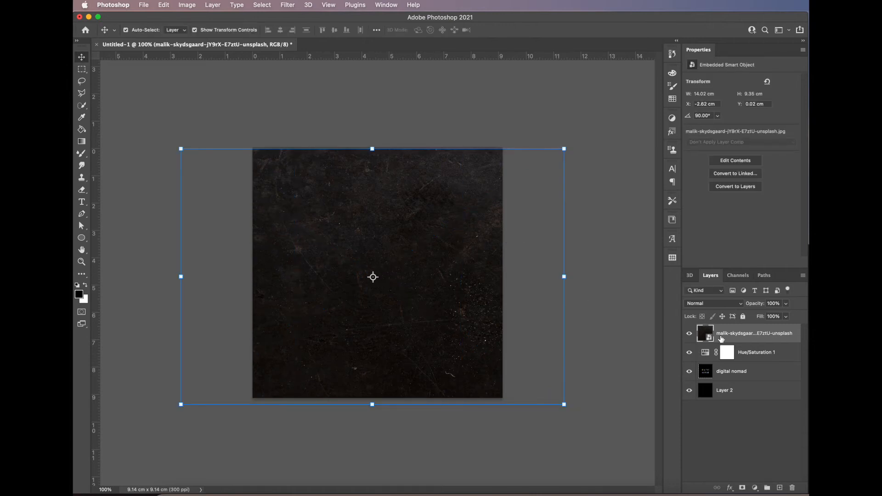
click(731, 306)
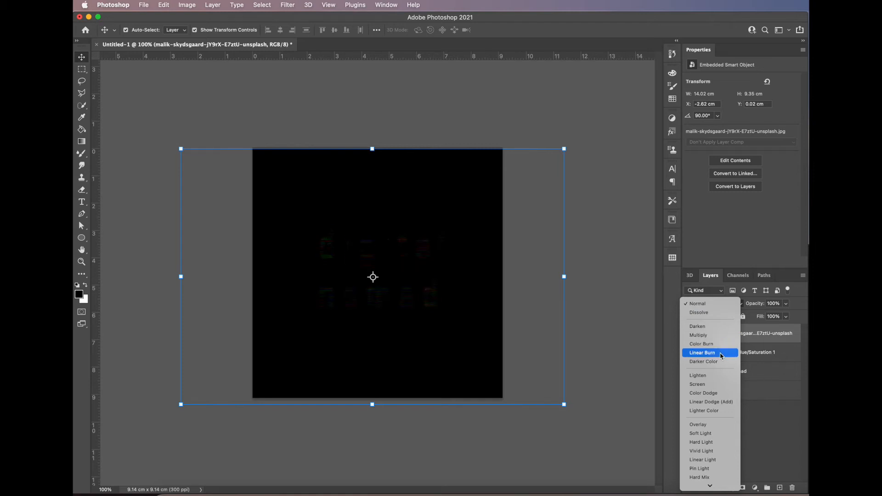
click(721, 388)
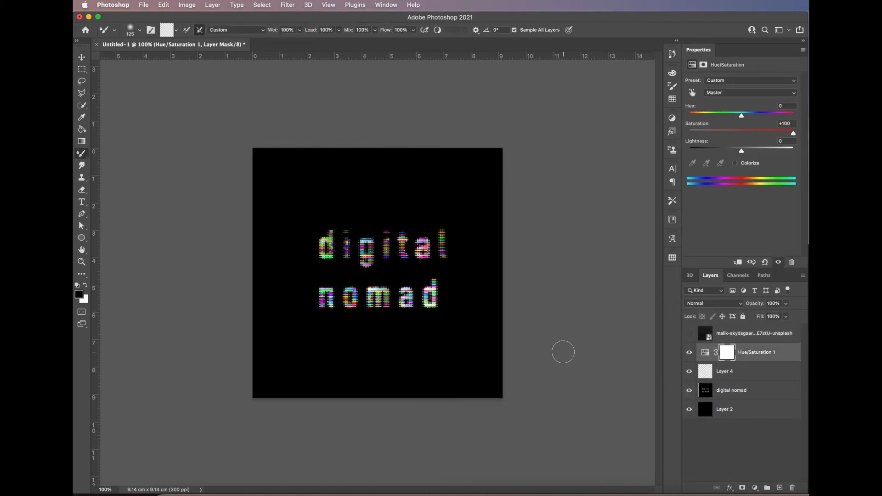
Step: Show the dark texture and adjust Hue/Saturation 1 with Lightness lowered to about -24 and Saturation at its maximum
click(705, 352)
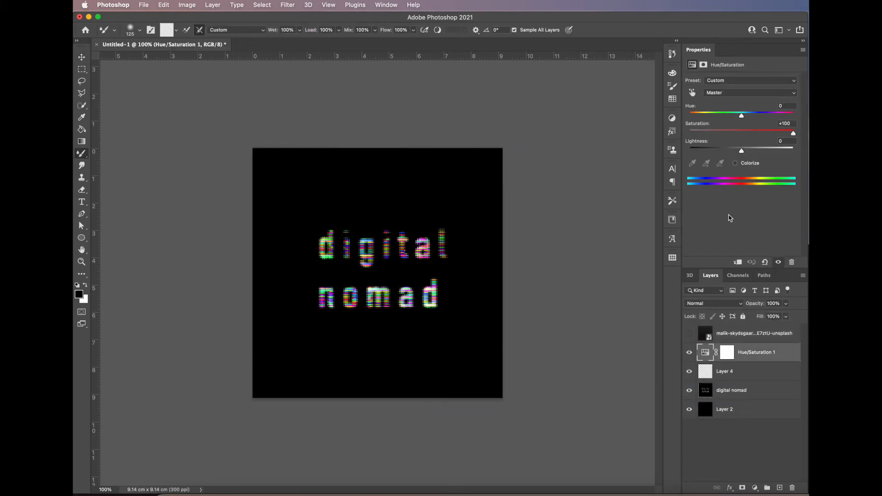
click(689, 334)
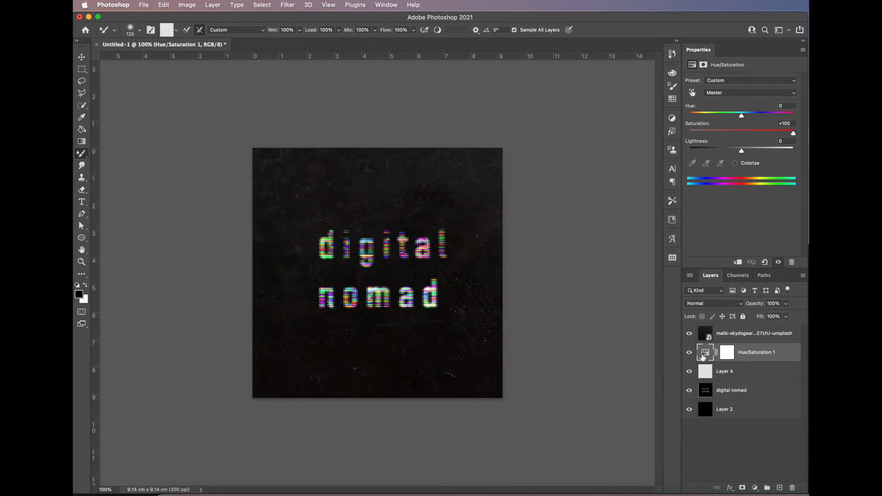
drag(790, 131, 772, 130)
drag(743, 155, 732, 153)
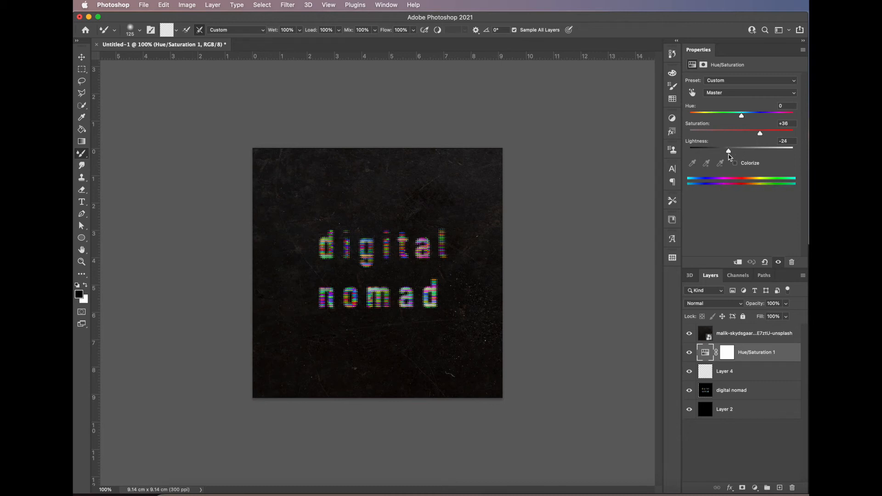
drag(760, 134, 803, 136)
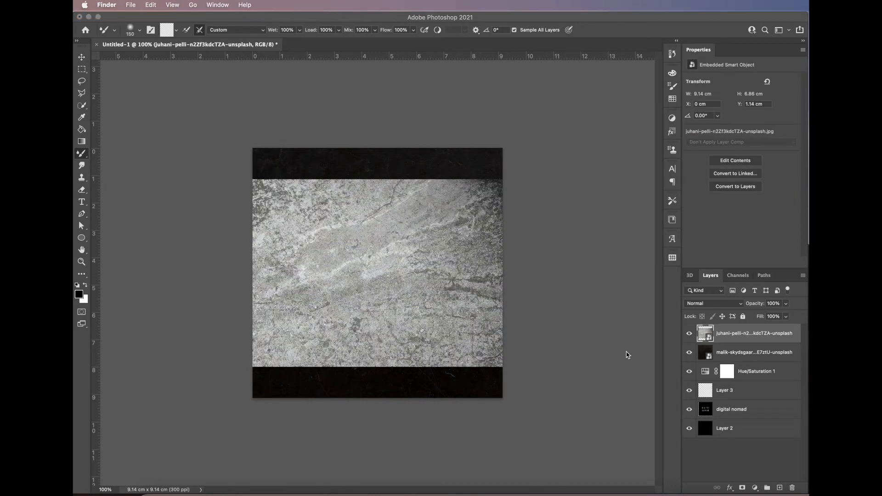
Step: Enlarge the grey stone texture photo to about 9.07% so it covers the whole canvas
click(439, 270)
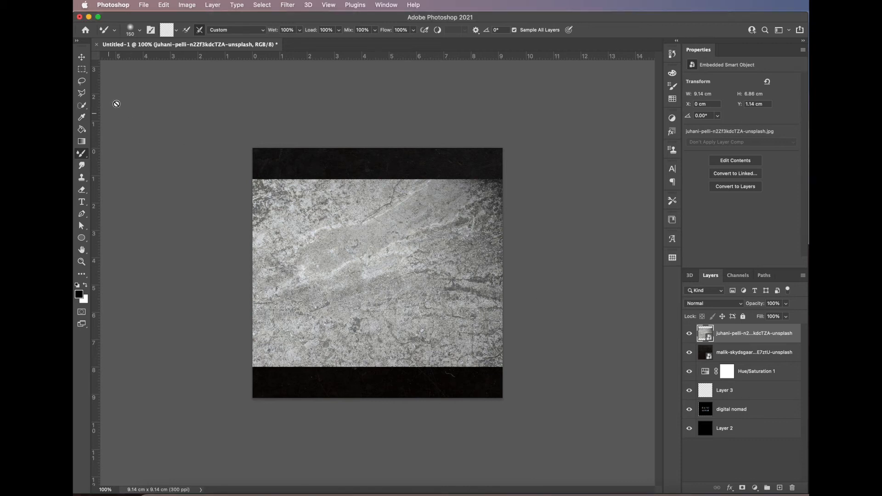
click(81, 57)
drag(253, 180, 205, 144)
drag(504, 369, 540, 430)
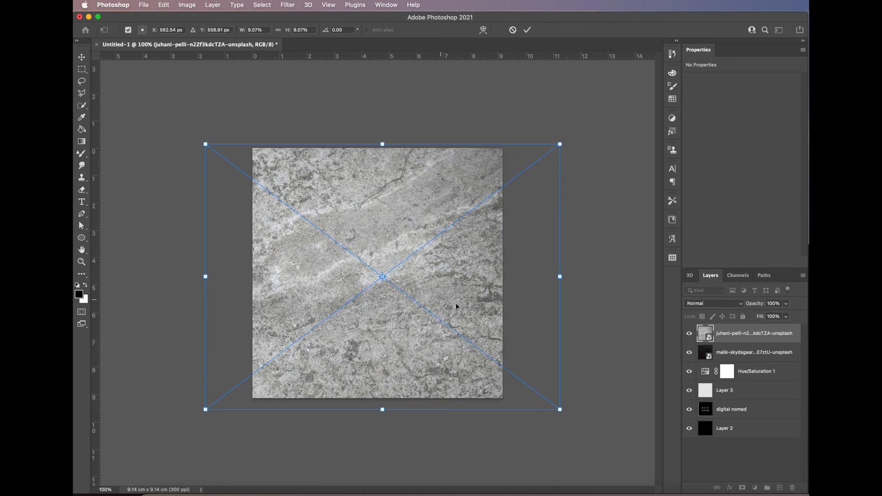
key(Return)
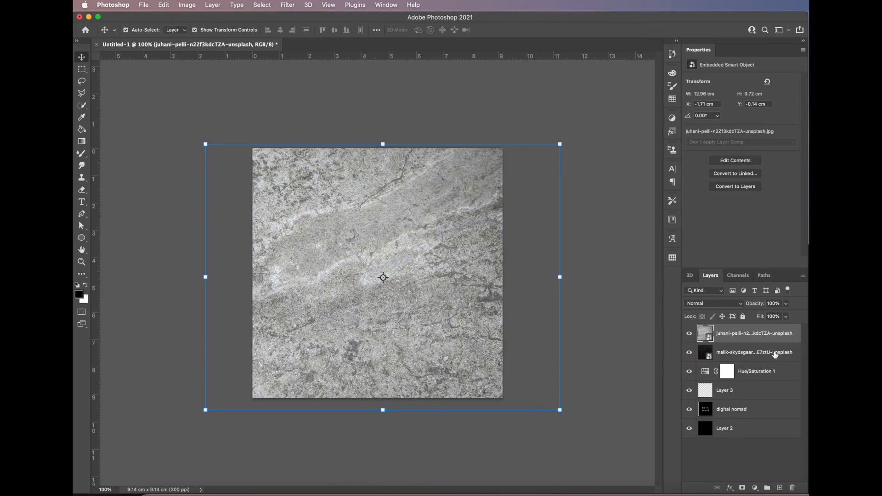
Step: Set the grey stone texture's blend mode to Color Dodge and reduce its opacity to 30%
click(733, 304)
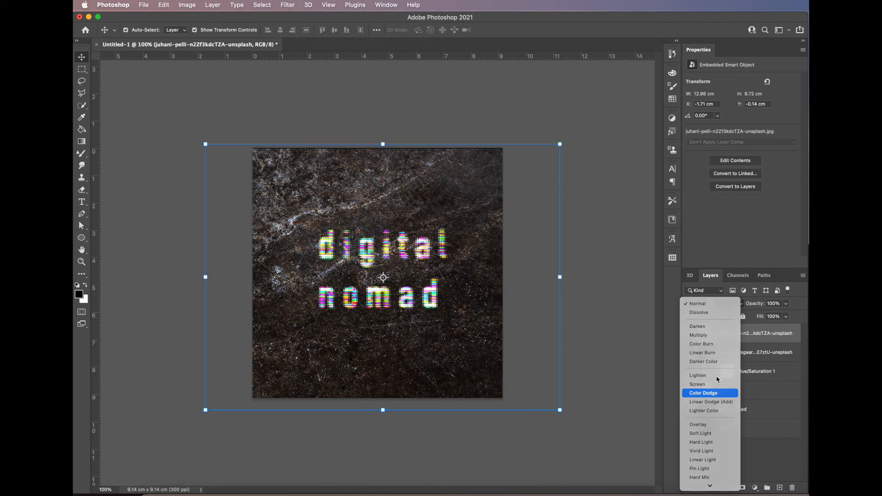
click(717, 394)
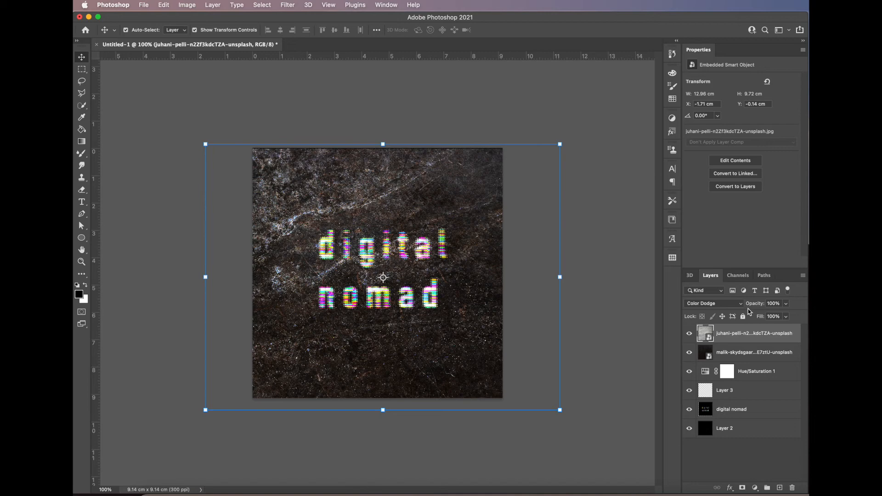
drag(757, 307, 754, 308)
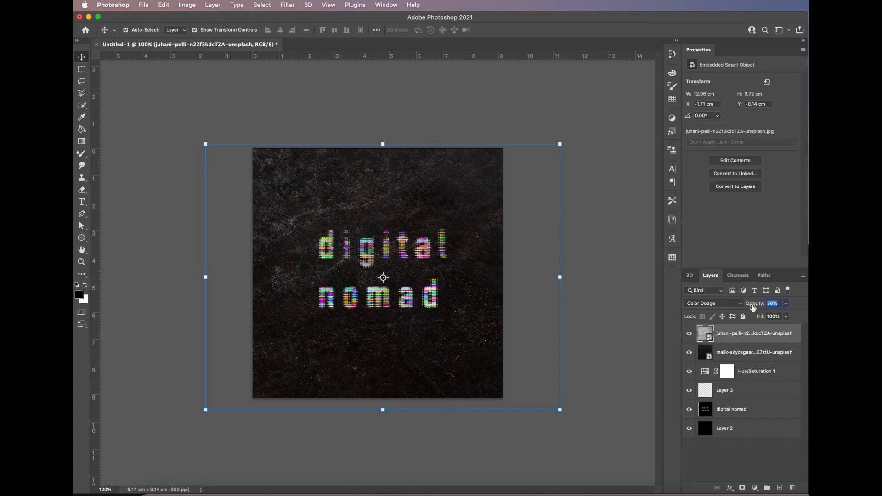
drag(751, 307, 751, 307)
click(169, 103)
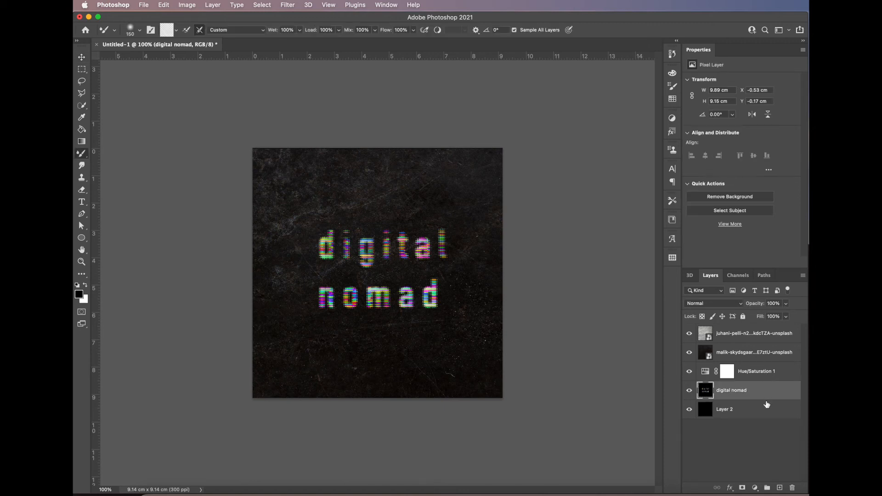
Step: Apply Liquify to the digital nomad layer, distorting the lettering with the Twirl tool at a brush size of 800
click(288, 5)
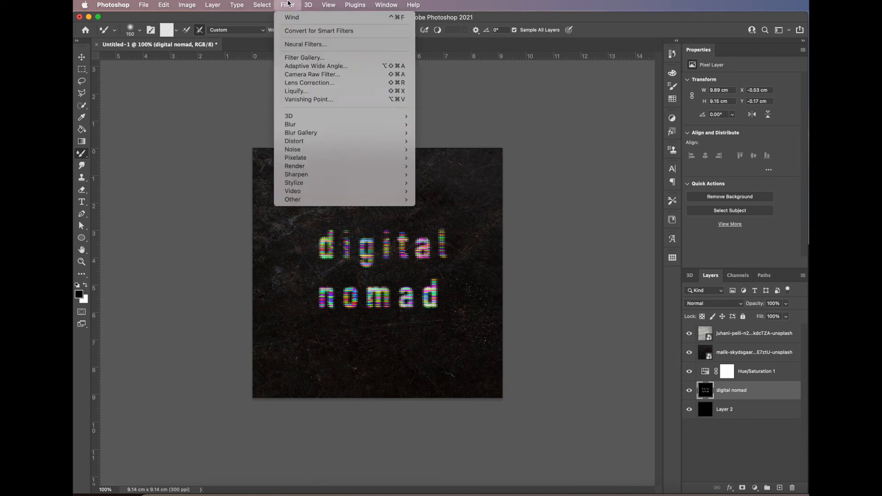
click(358, 94)
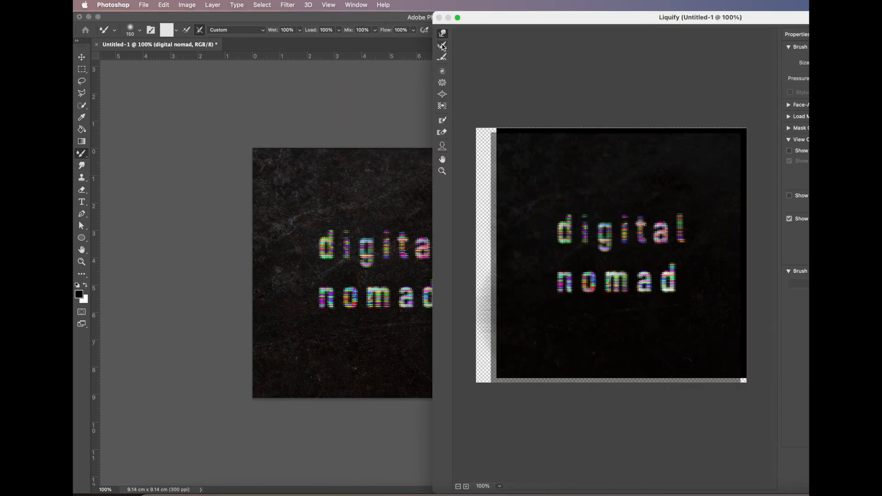
drag(504, 23, 335, 32)
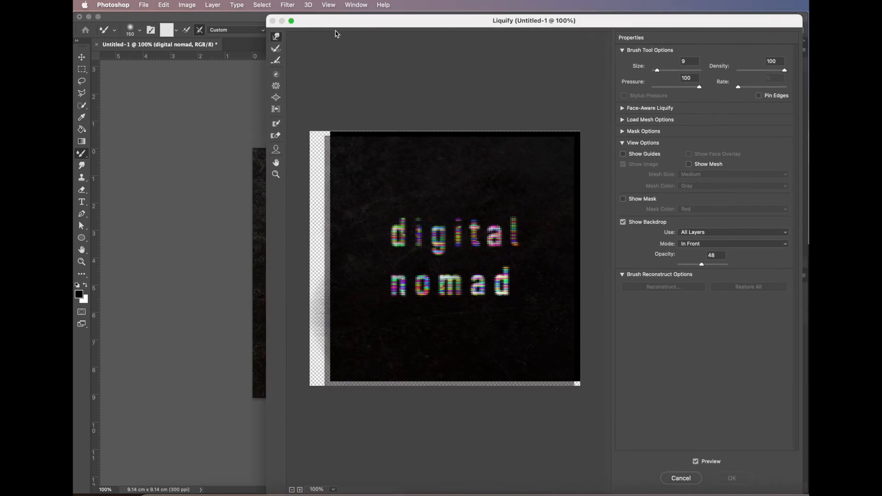
click(275, 74)
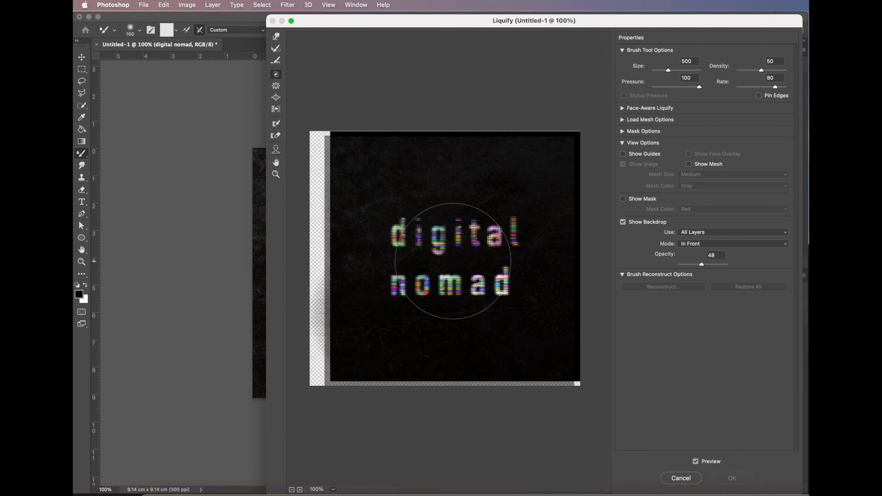
key(bracketright)
key(bracketright)
key(bracketright)
mouse_move(454, 262)
mouse_down()
mouse_move(421, 367)
mouse_move(474, 295)
mouse_move(505, 116)
mouse_move(519, 162)
mouse_move(456, 228)
mouse_move(413, 130)
mouse_move(374, 123)
mouse_move(378, 160)
mouse_move(413, 118)
mouse_up()
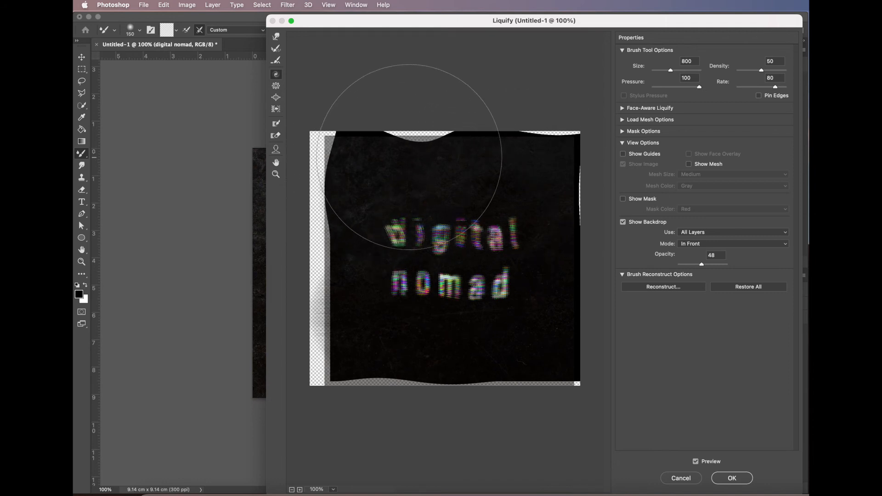
click(742, 479)
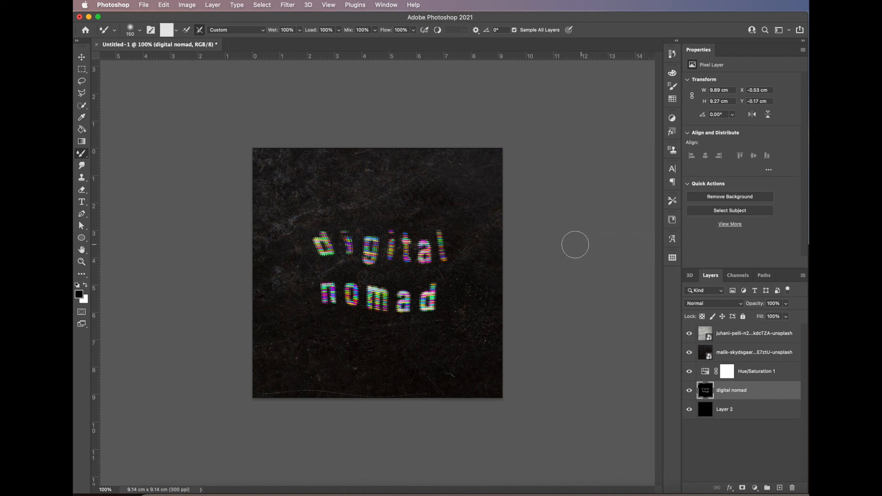
Step: Lock both texture photo layers so that only the lettering can be moved on the canvas
click(81, 58)
drag(403, 253, 416, 255)
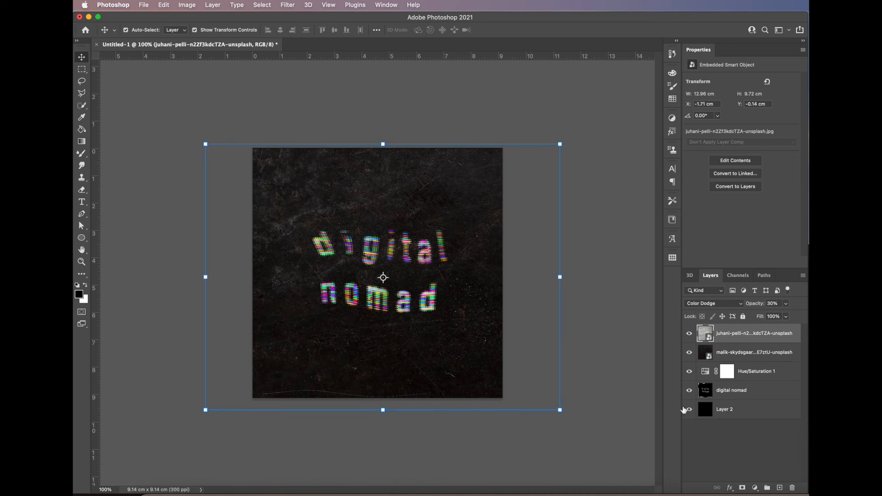
click(749, 394)
click(788, 338)
click(743, 316)
click(773, 354)
click(743, 317)
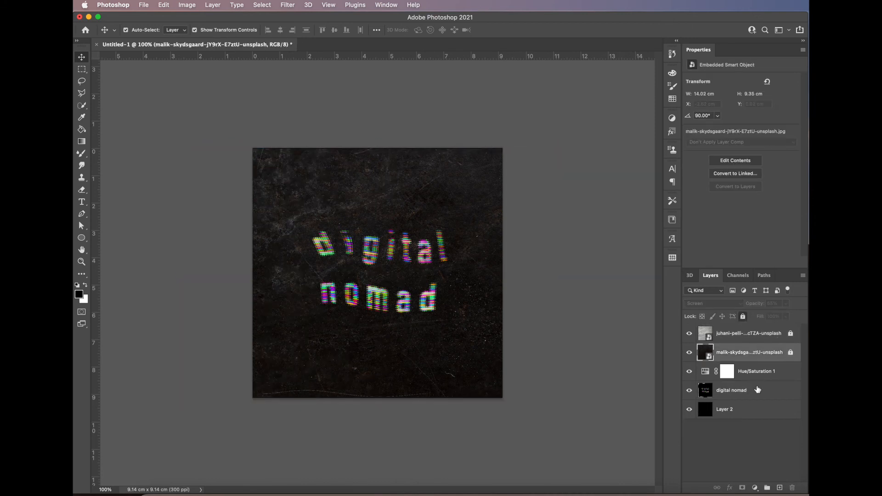
Step: Move the digital nomad lettering up and right to about X 1.04 cm, Y -0.91 cm, and shift it slightly back left
click(757, 391)
drag(425, 262, 451, 264)
key(b)
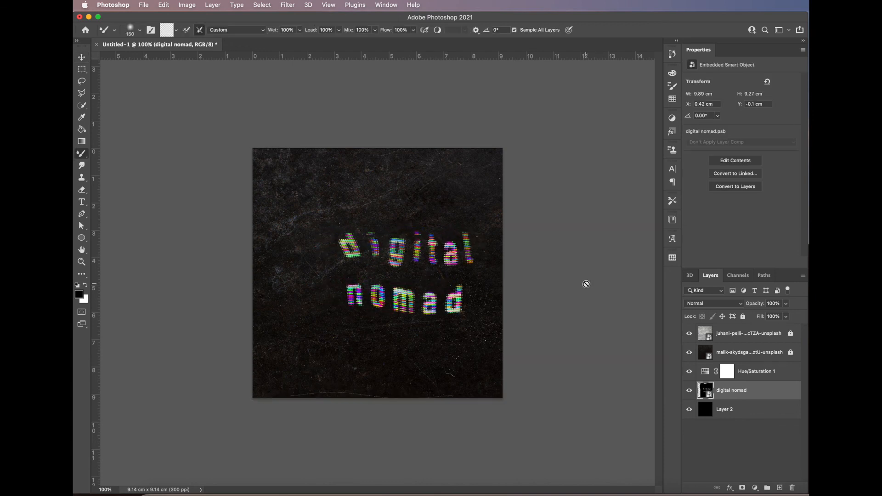
click(82, 57)
drag(396, 258, 413, 235)
key(ctrl+t)
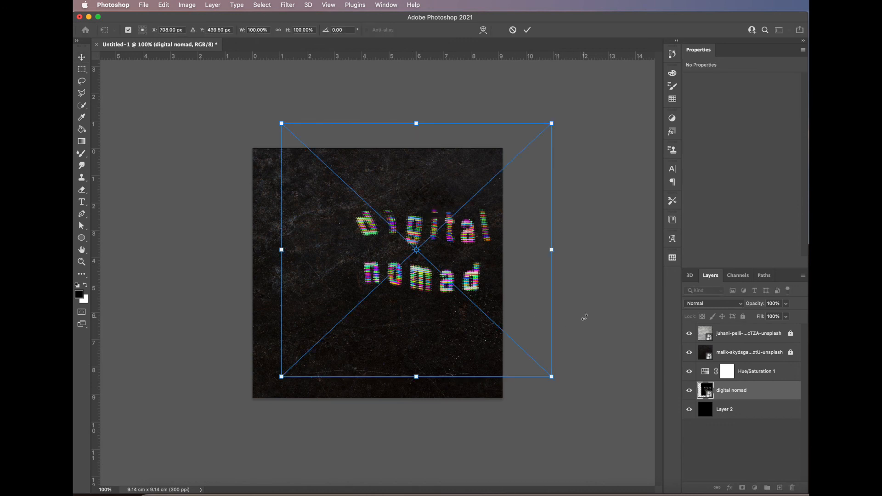
key(Return)
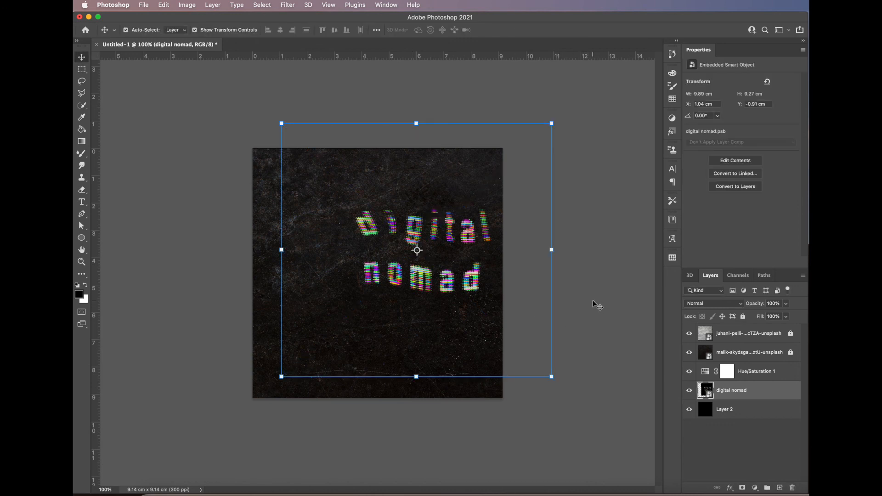
click(592, 303)
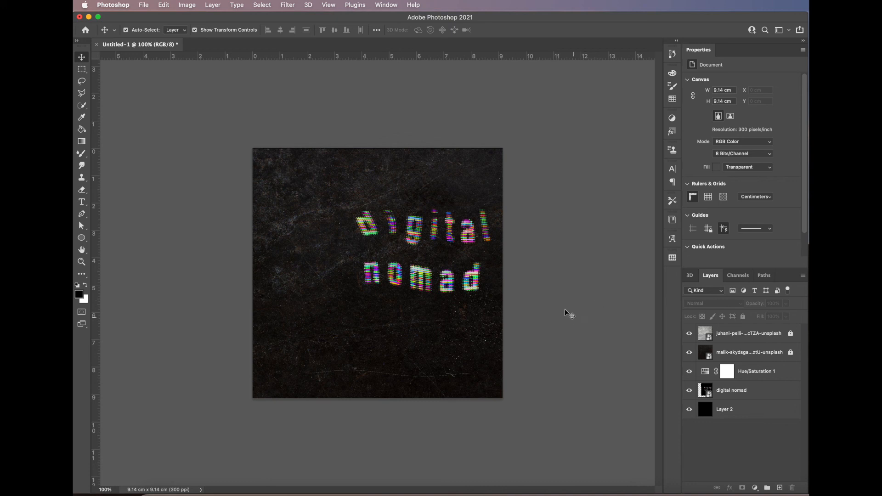
drag(440, 237, 425, 233)
click(762, 395)
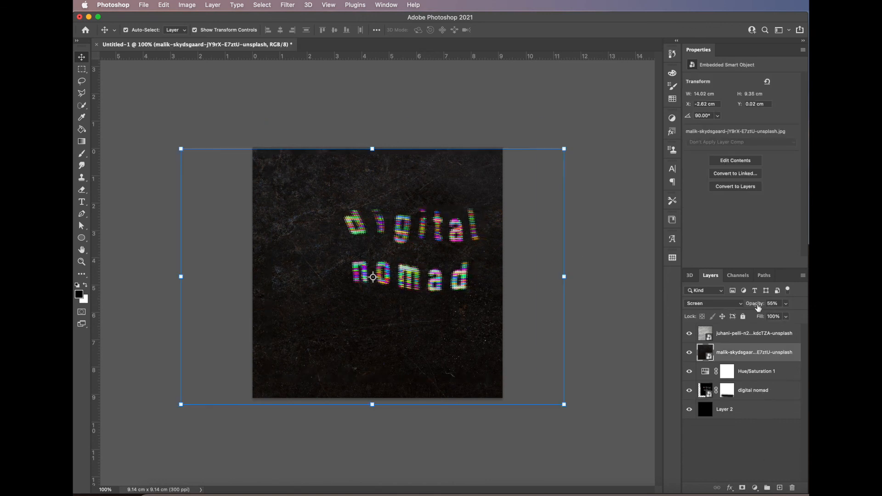
Step: Raise the dark texture layer's opacity to 87% and delete the grey stone texture layer
drag(757, 307, 773, 307)
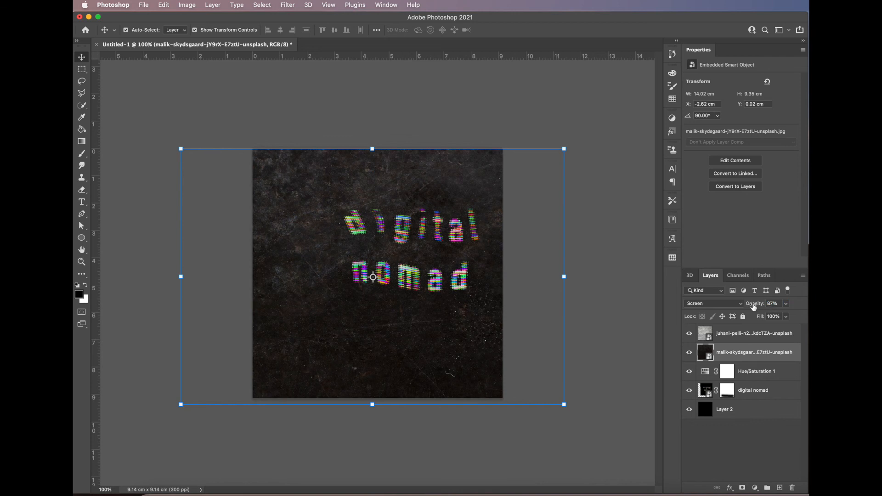
click(690, 335)
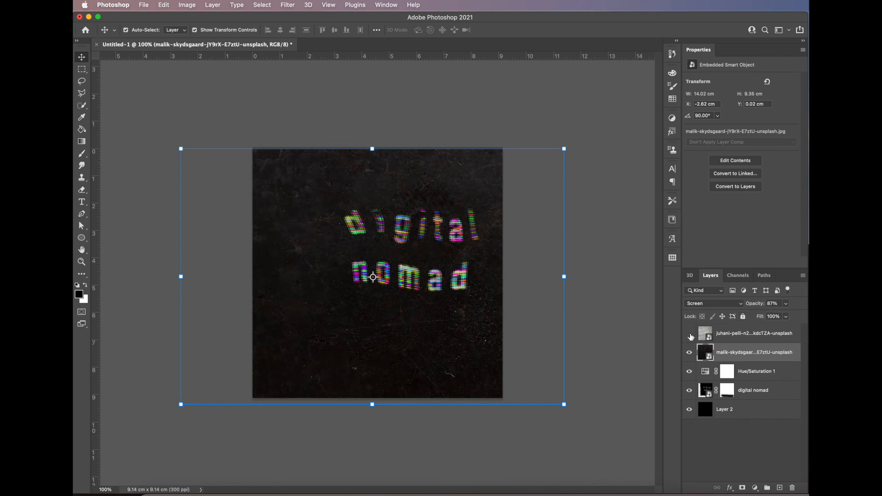
click(628, 328)
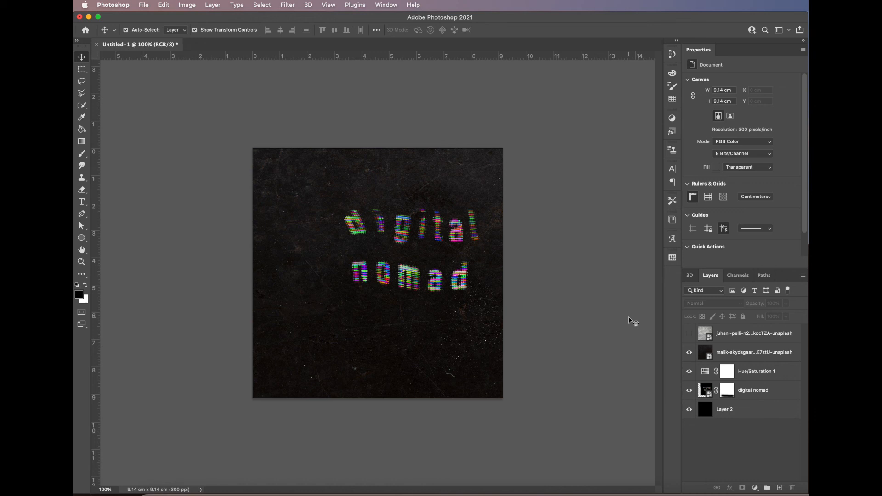
click(786, 335)
drag(786, 335, 792, 487)
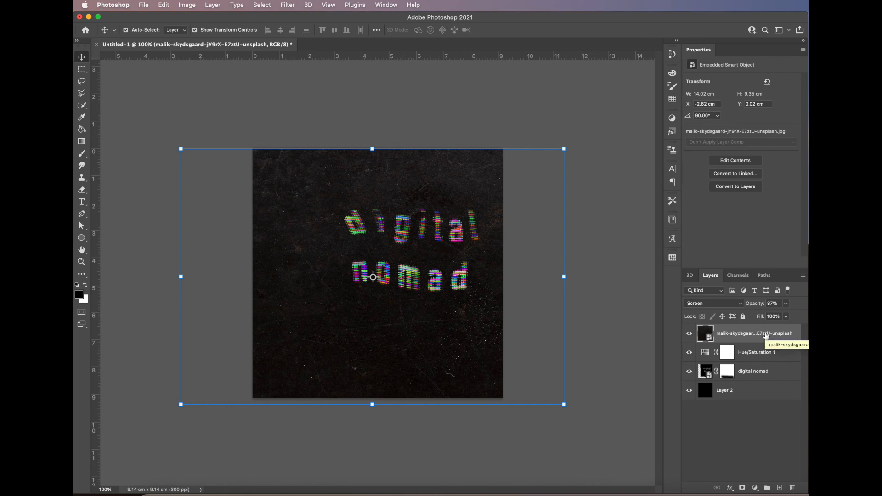
click(591, 376)
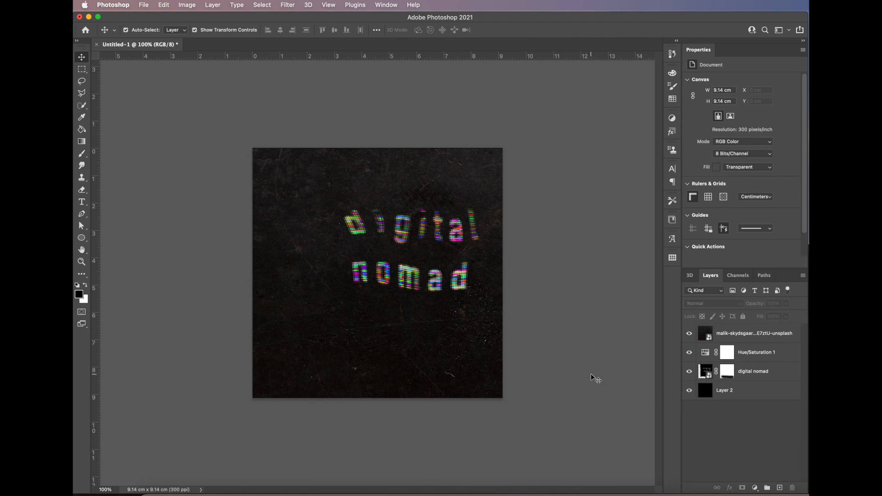